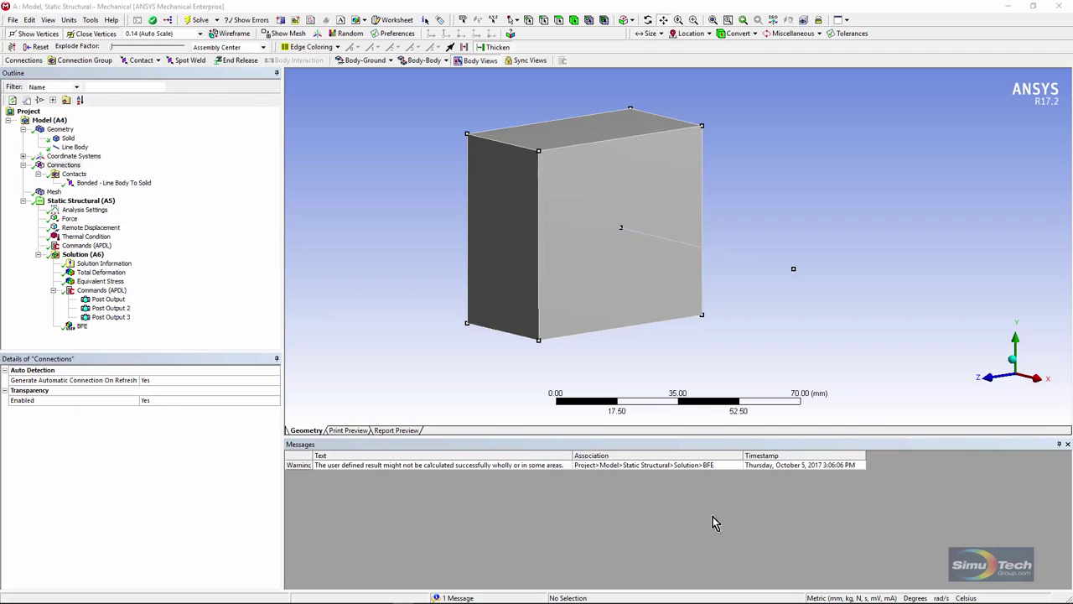
Review the solid block, the line body attached to it, and the mesh of both bodies
click(68, 139)
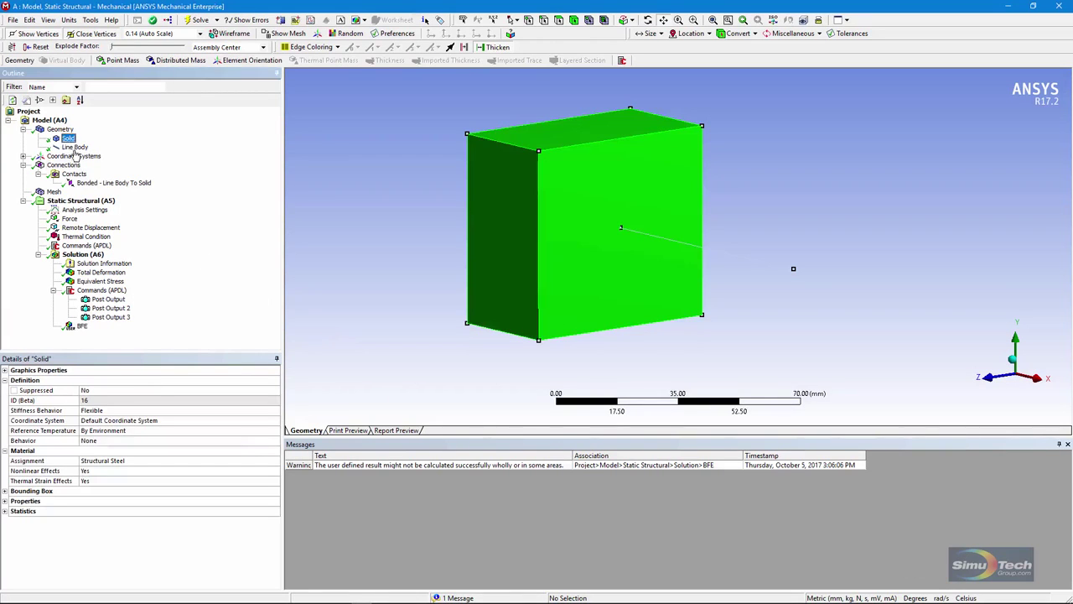
click(84, 148)
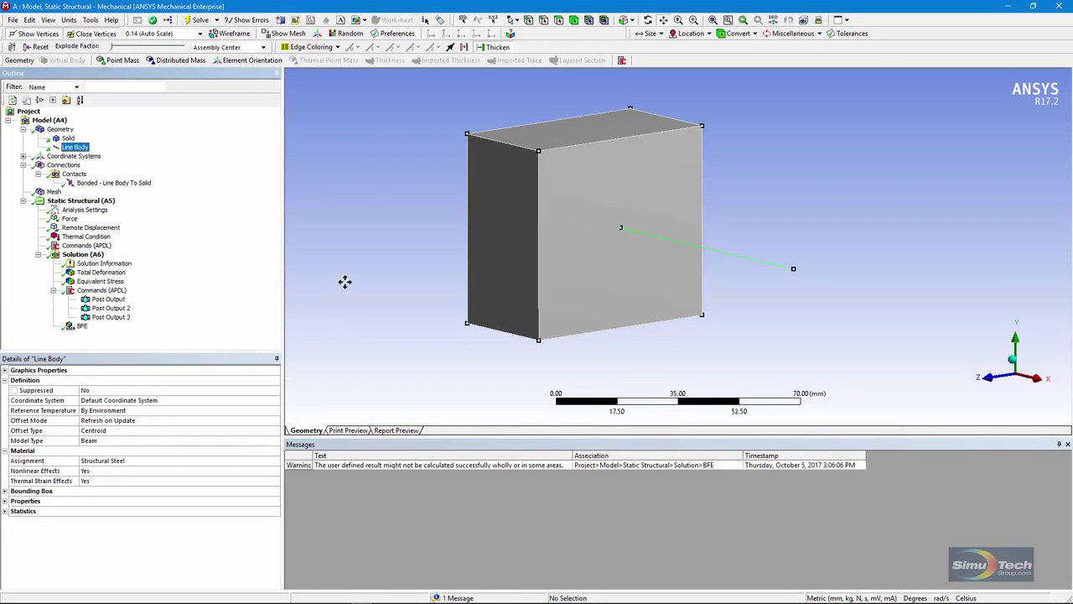
middle_drag(508, 335, 652, 358)
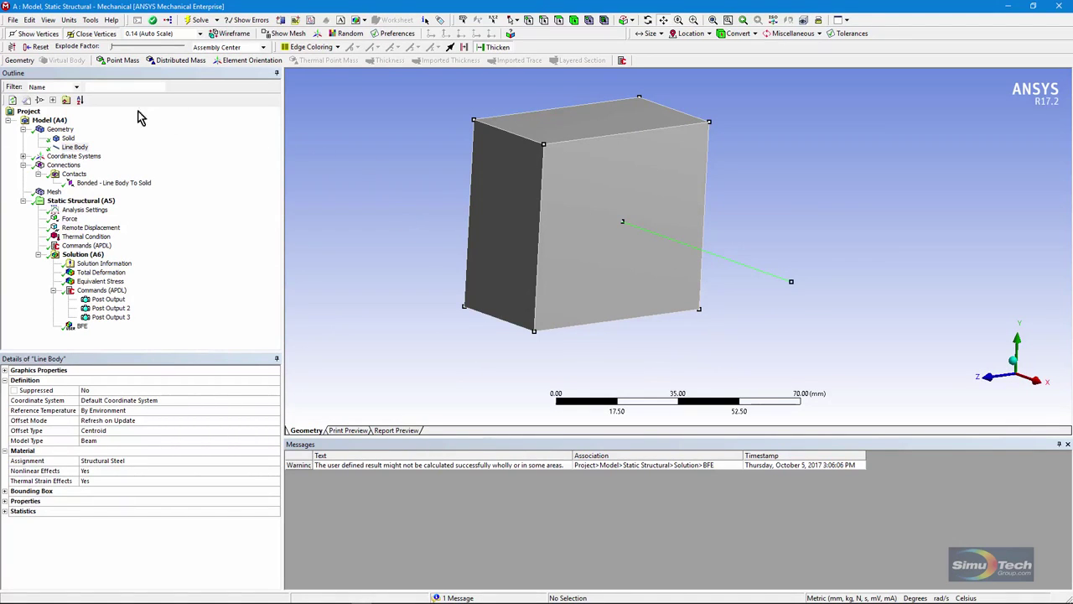
click(53, 191)
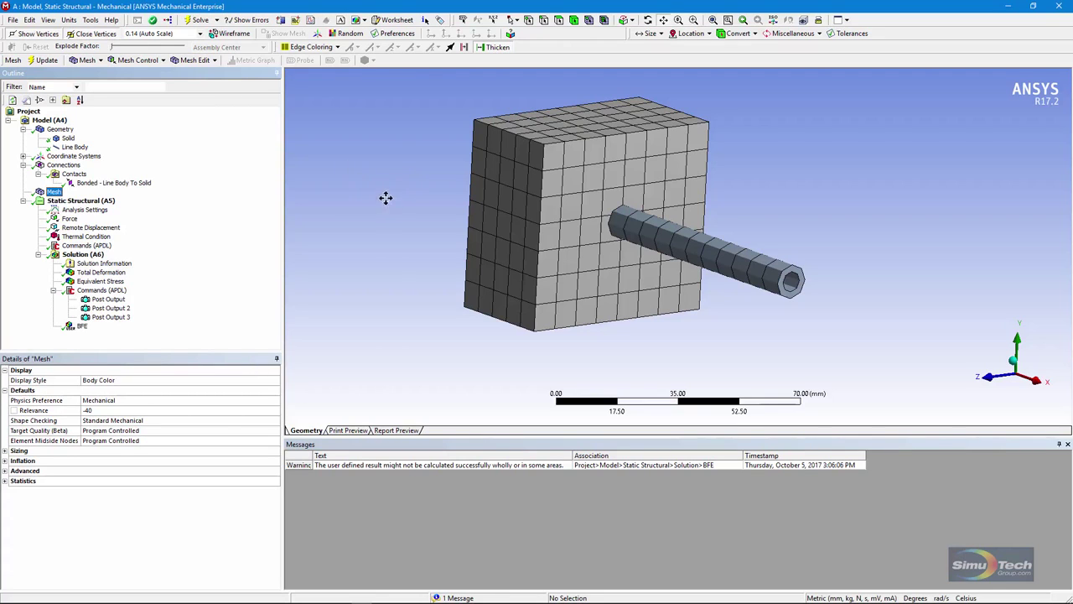
Review the force on the beam end and the remote displacement's scoped face, behavior, X/Y/Z components and rotations
click(71, 220)
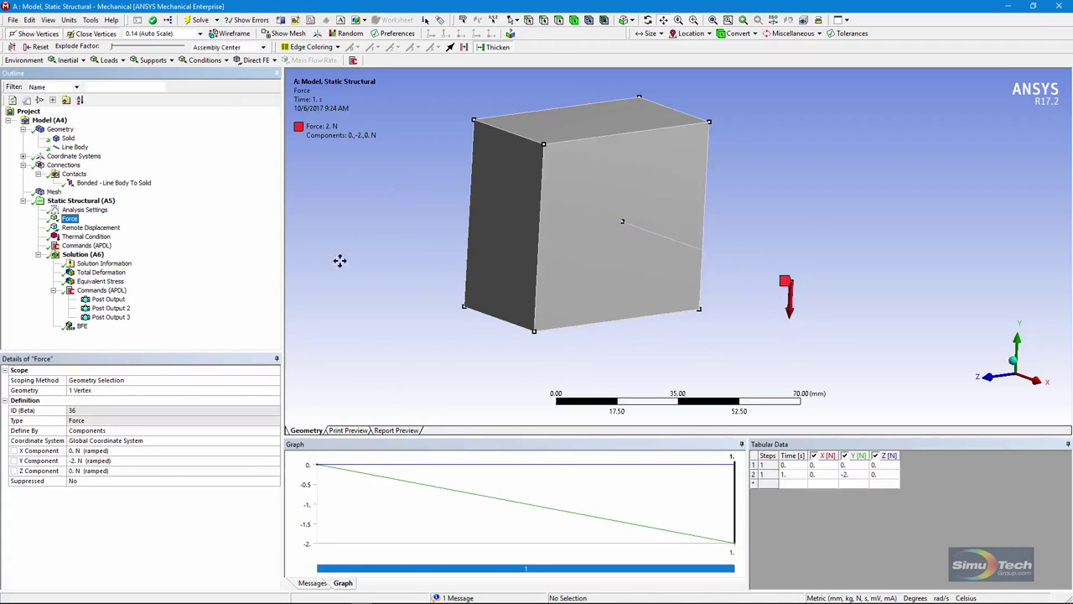
click(105, 231)
middle_drag(426, 285, 603, 272)
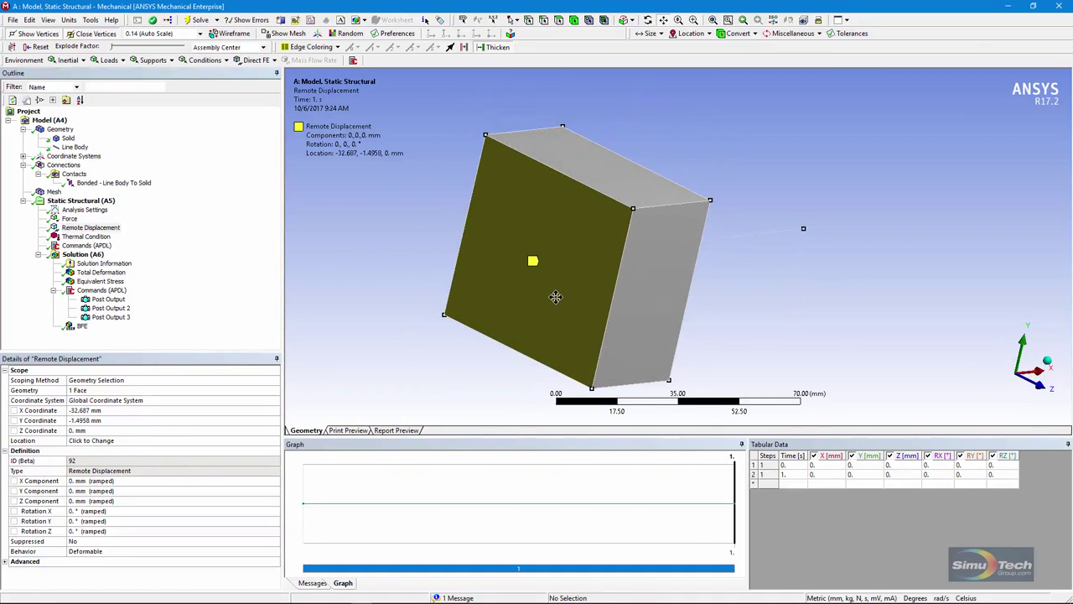
click(128, 554)
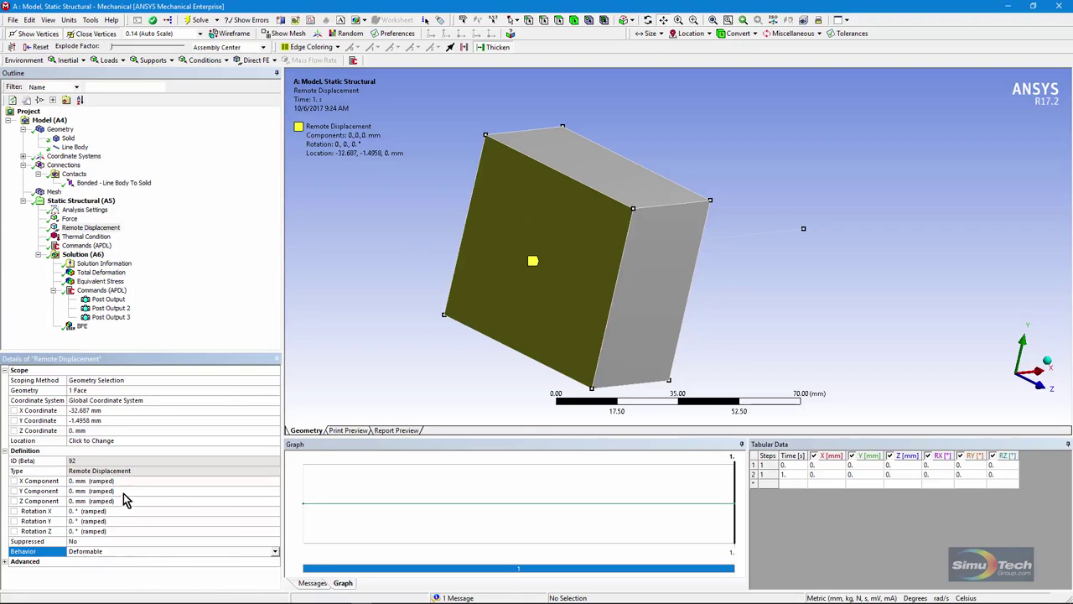
click(45, 482)
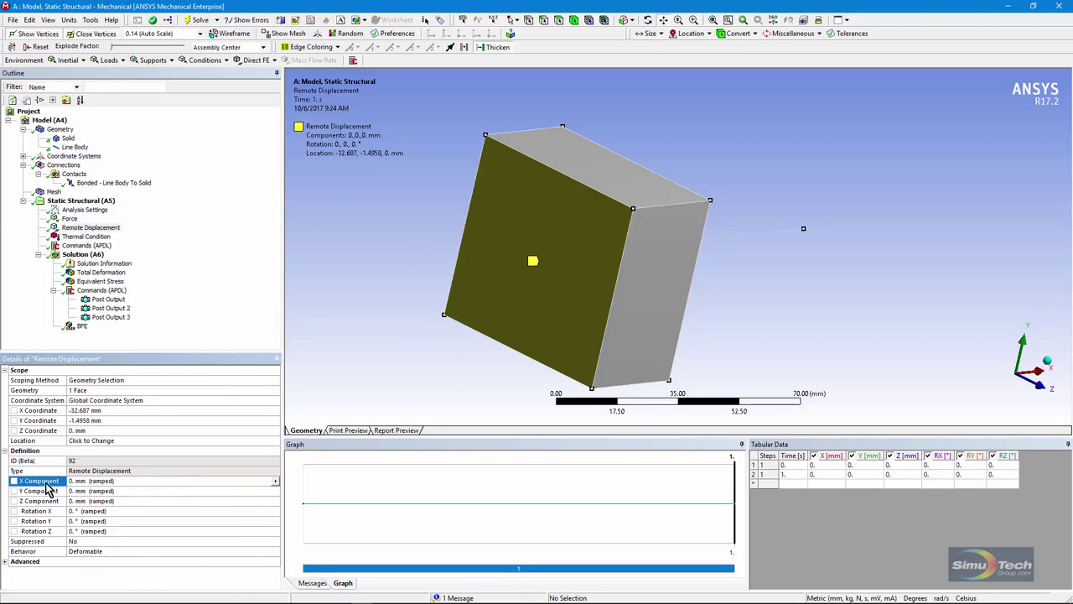
click(51, 490)
click(54, 500)
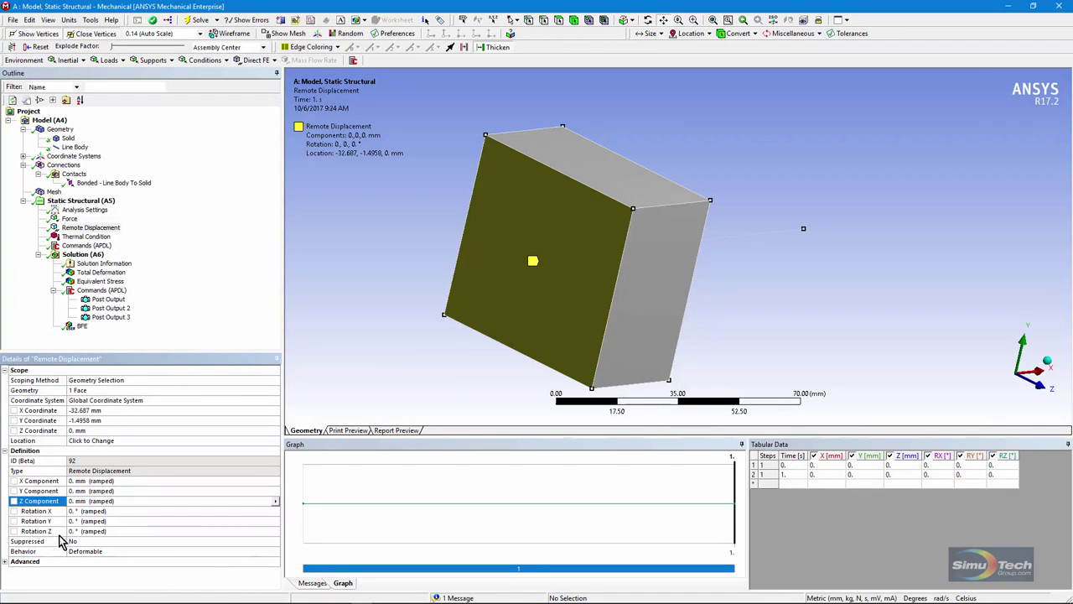
click(49, 512)
click(50, 521)
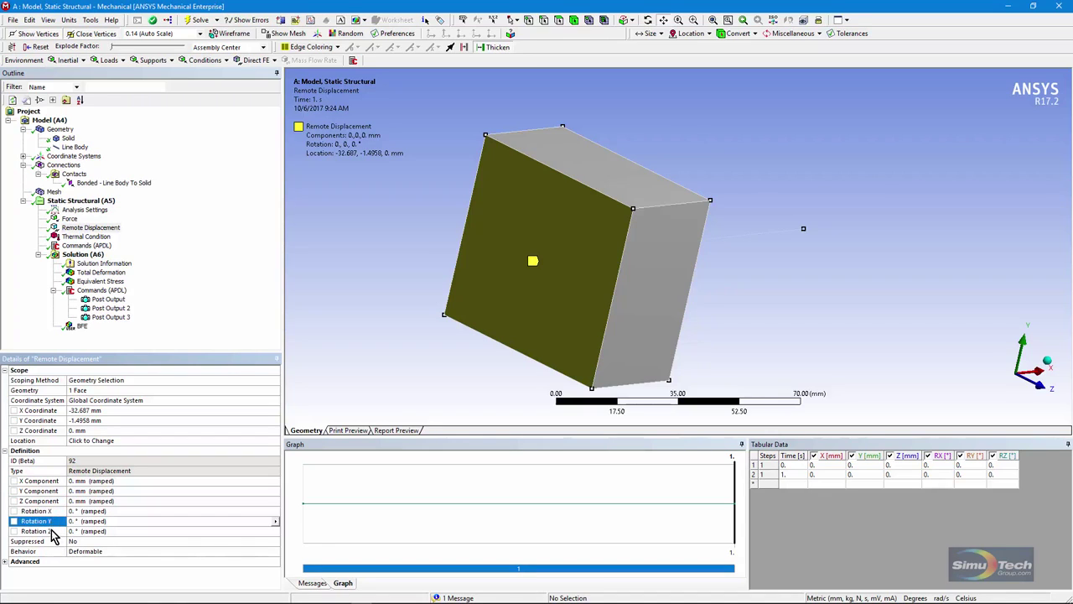
click(51, 531)
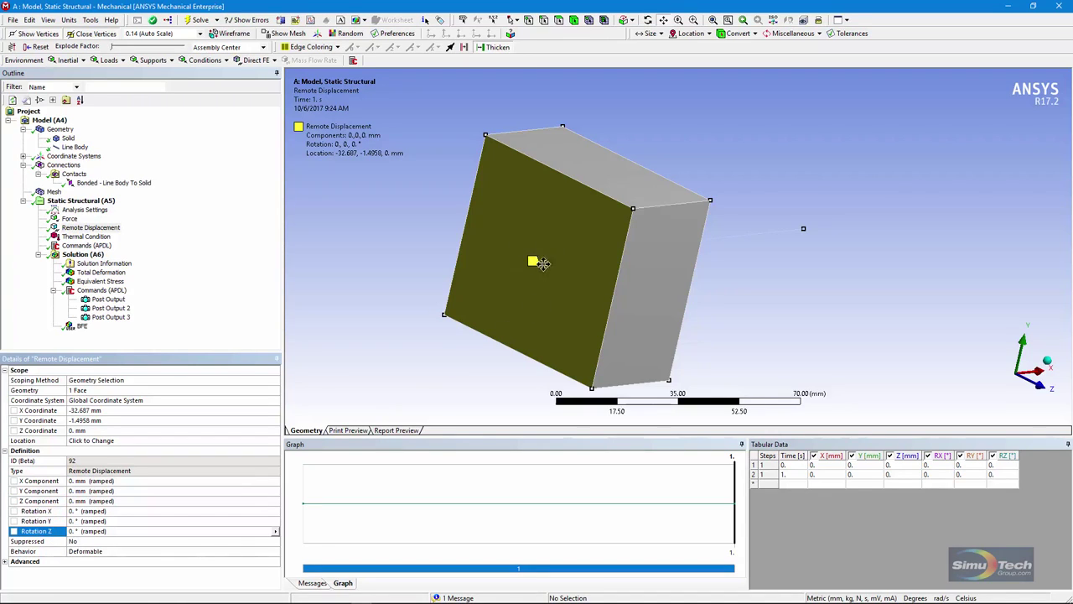
Check the remote displacement's behavior setting and the thermal condition applied to the solid block
click(39, 552)
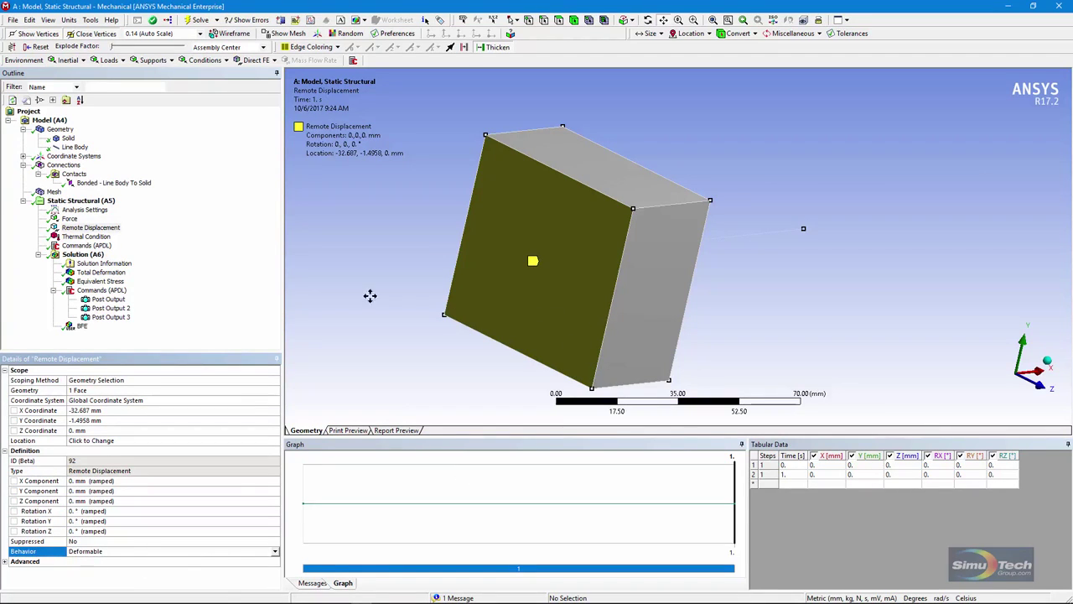
click(84, 236)
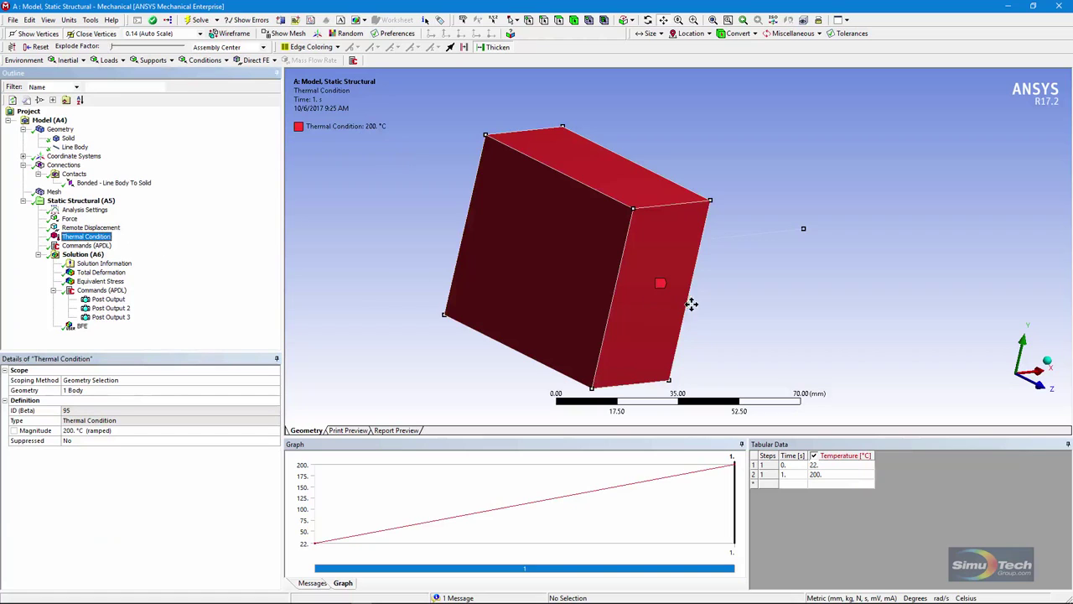
middle_drag(692, 302, 492, 299)
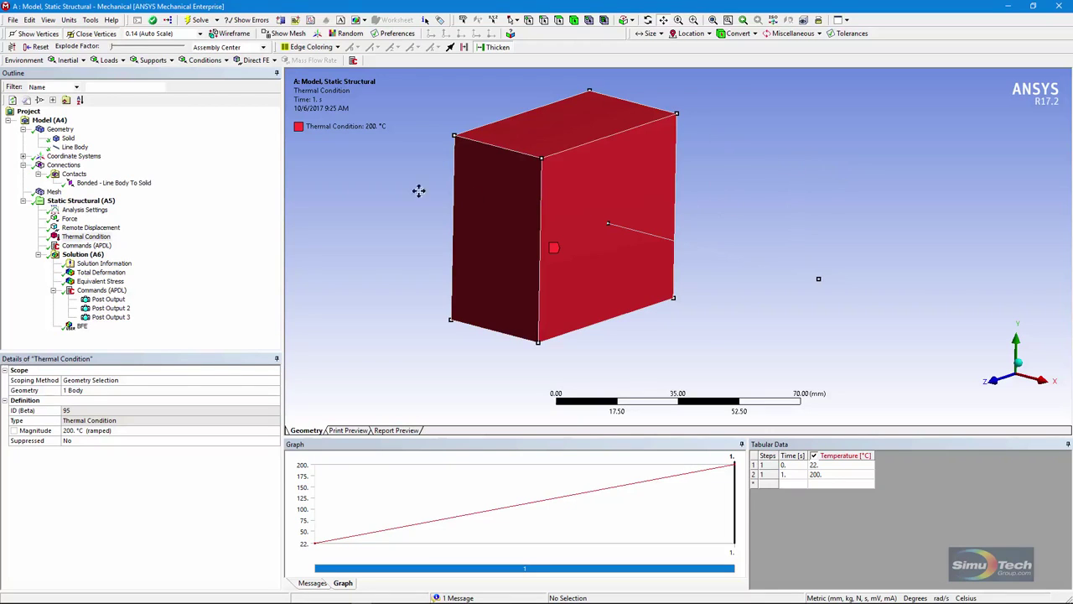
Inspect the bonded contact between the line body and the solid, including its available formulation options
click(84, 175)
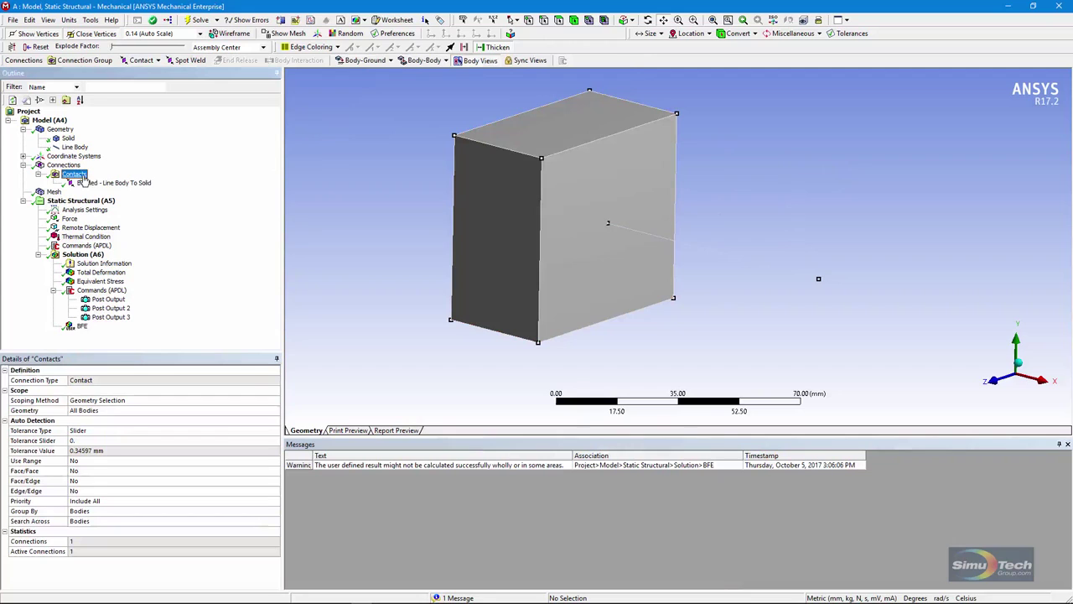
click(113, 183)
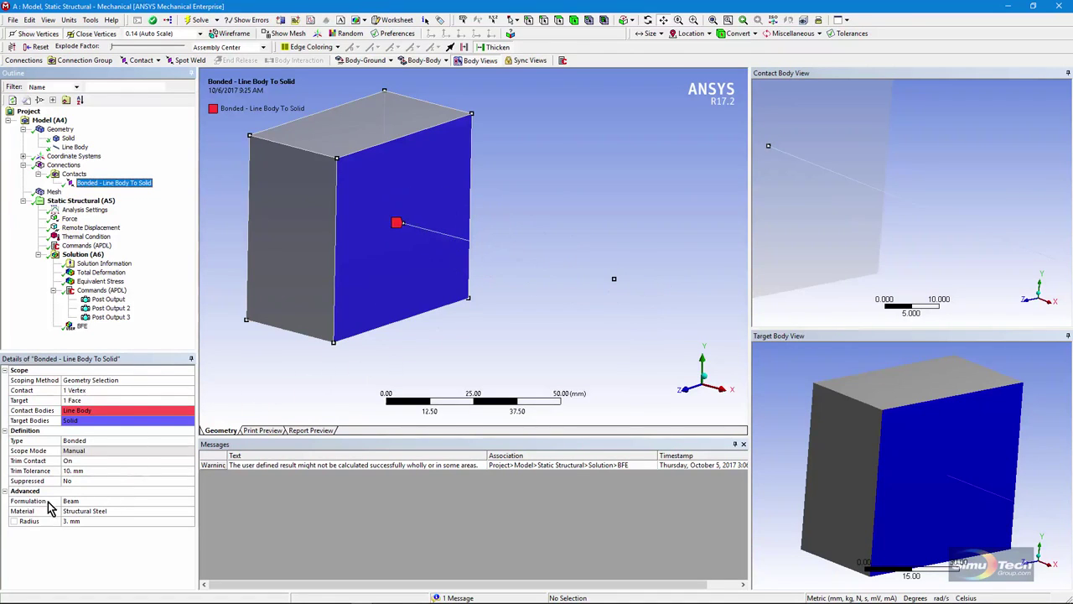
click(122, 502)
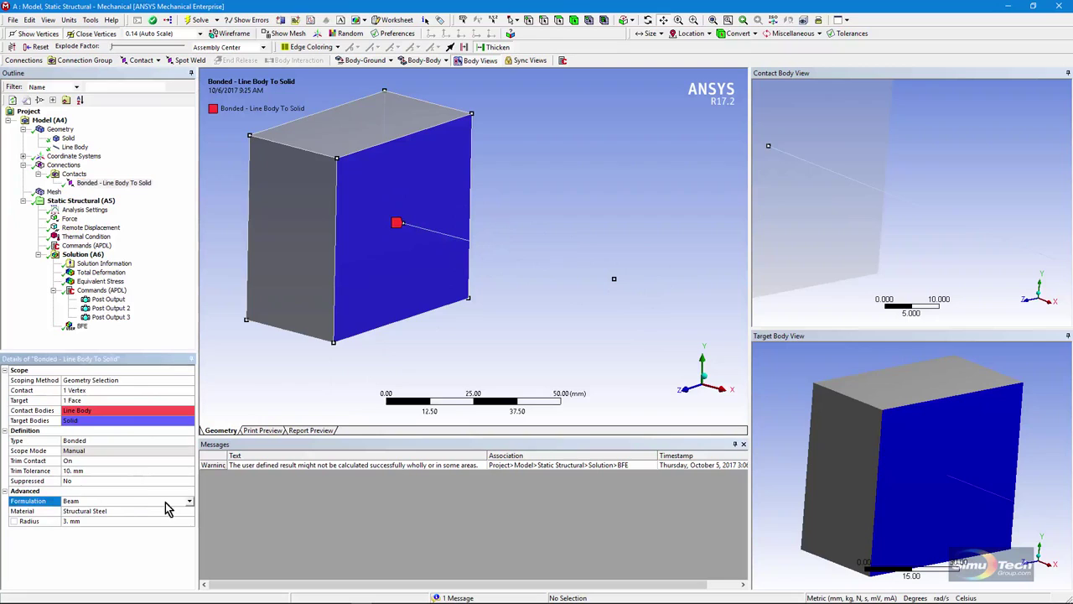
click(190, 502)
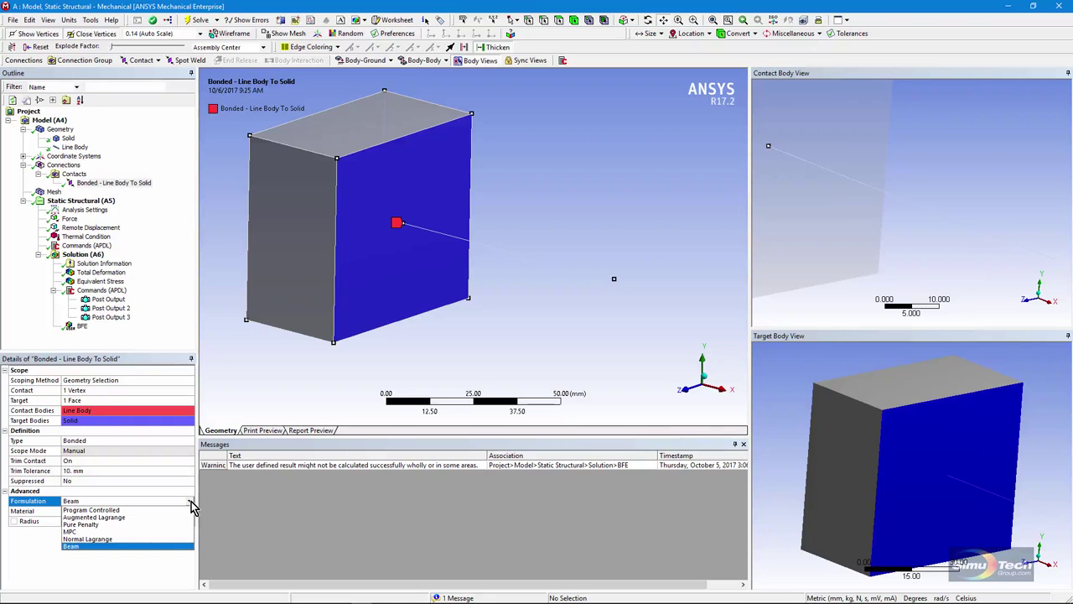
click(130, 581)
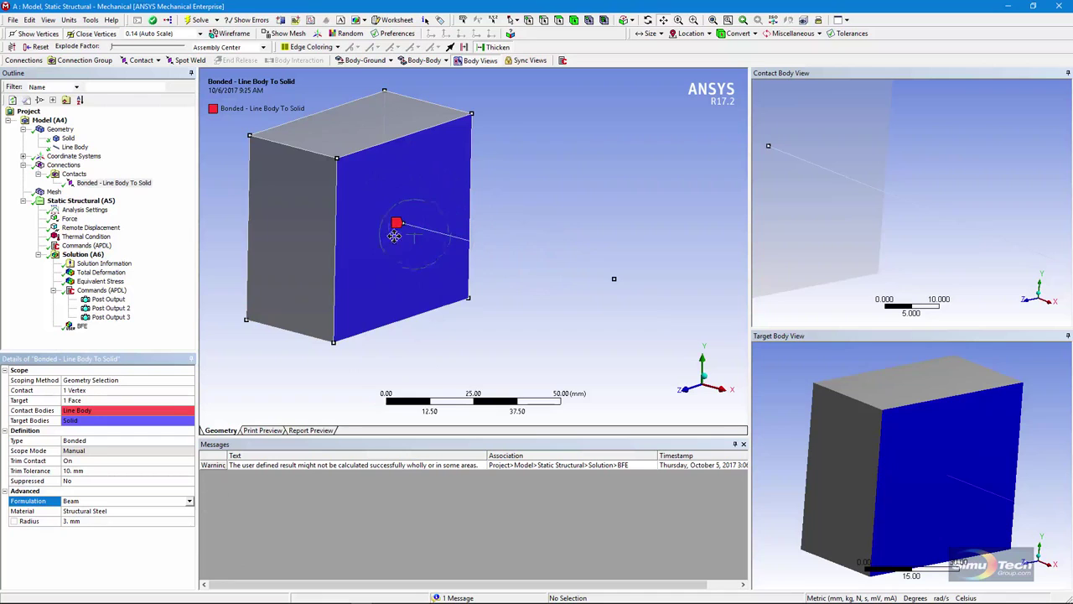
Examine the beam material and radius settings of the bonded contact, including the choices offered for the material
click(154, 513)
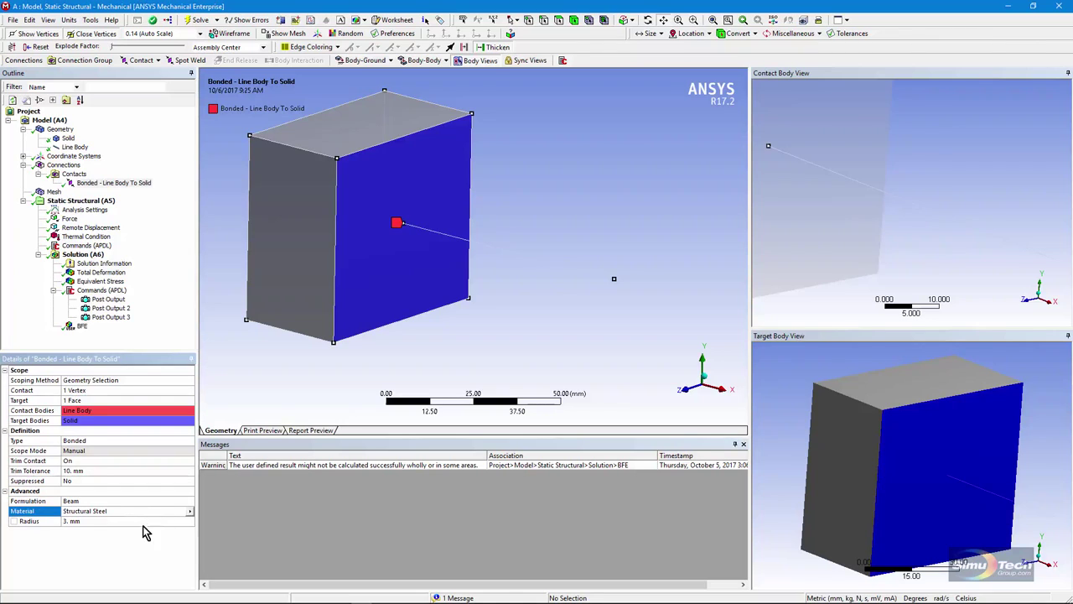
click(71, 522)
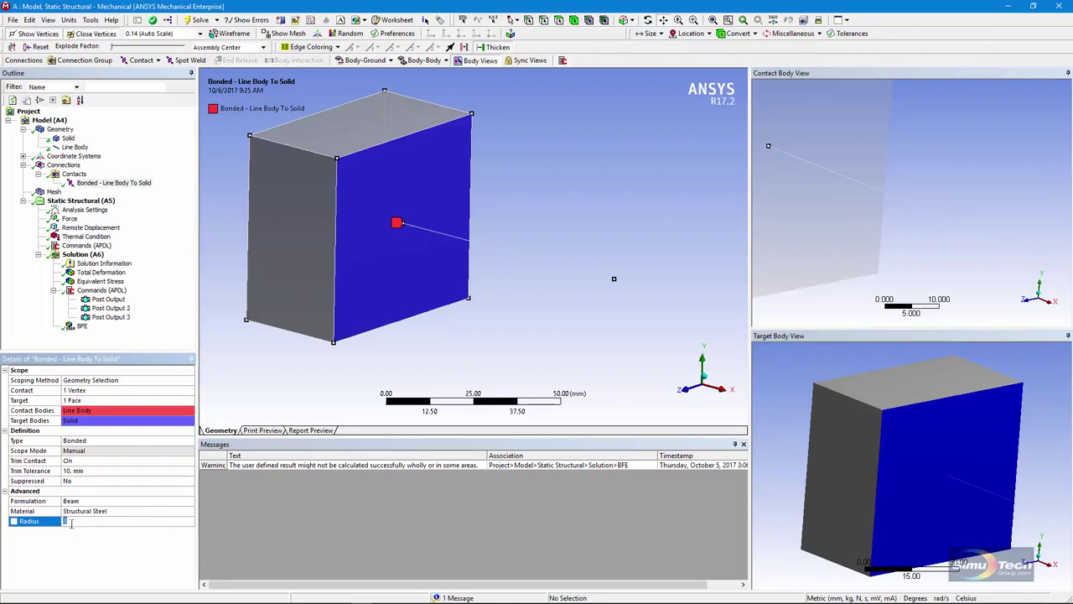
click(165, 513)
click(189, 512)
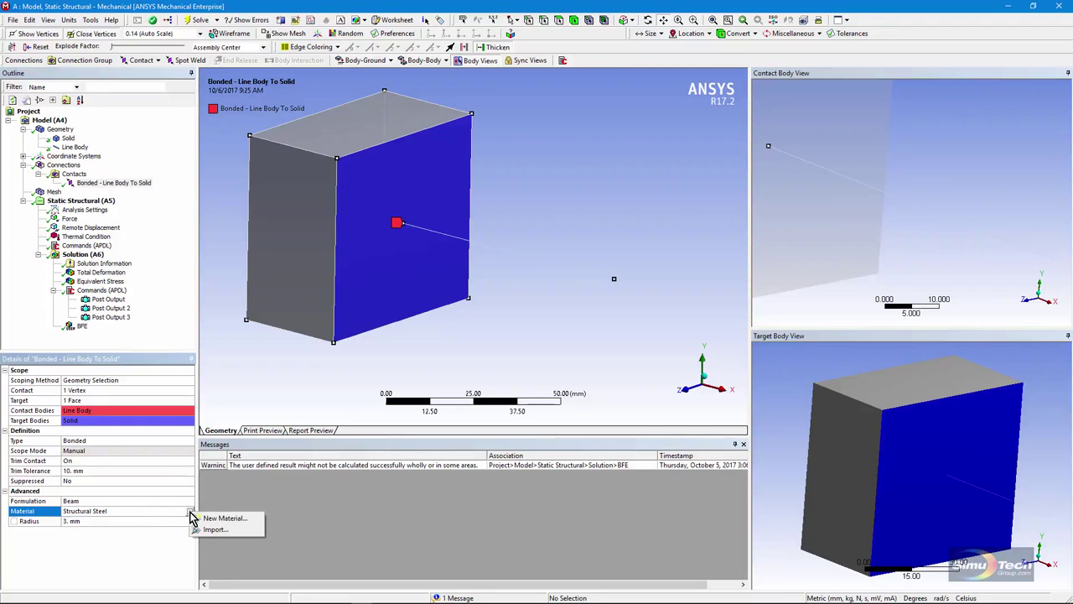
click(154, 565)
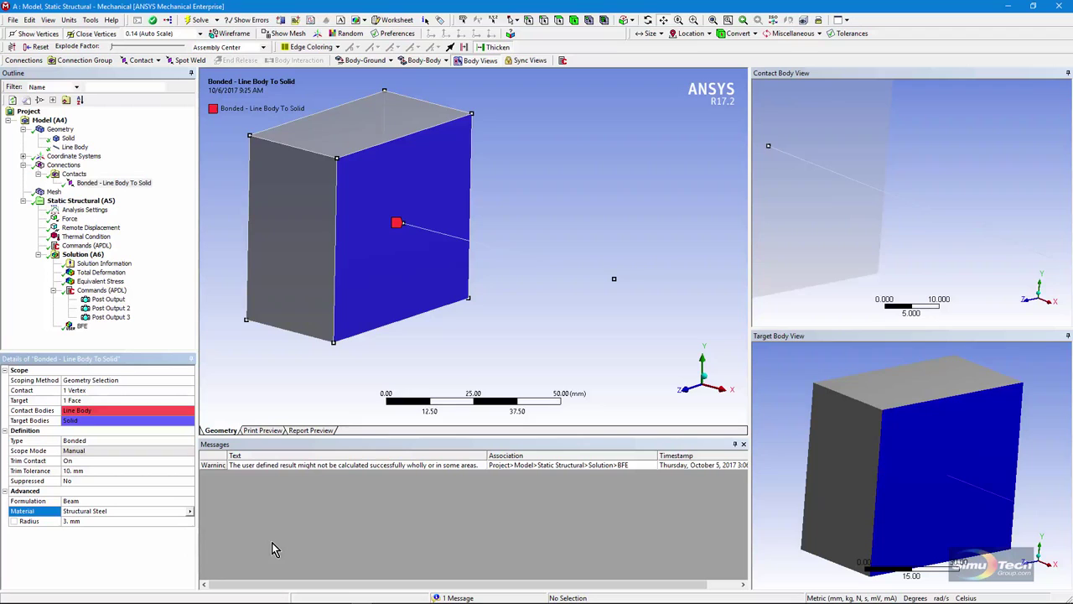
click(503, 202)
click(520, 252)
click(189, 513)
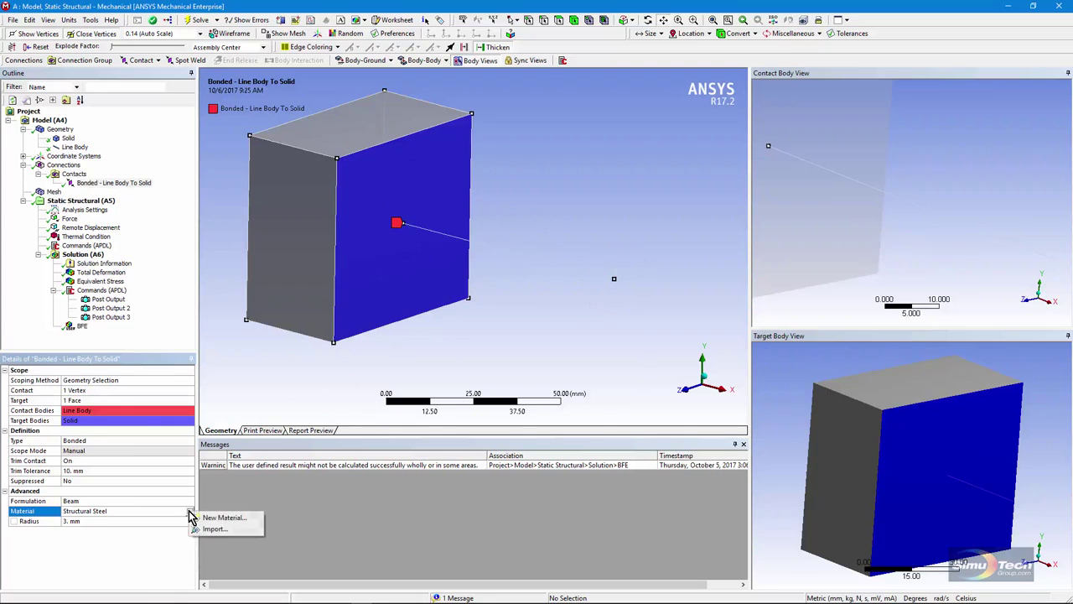
click(150, 567)
click(119, 521)
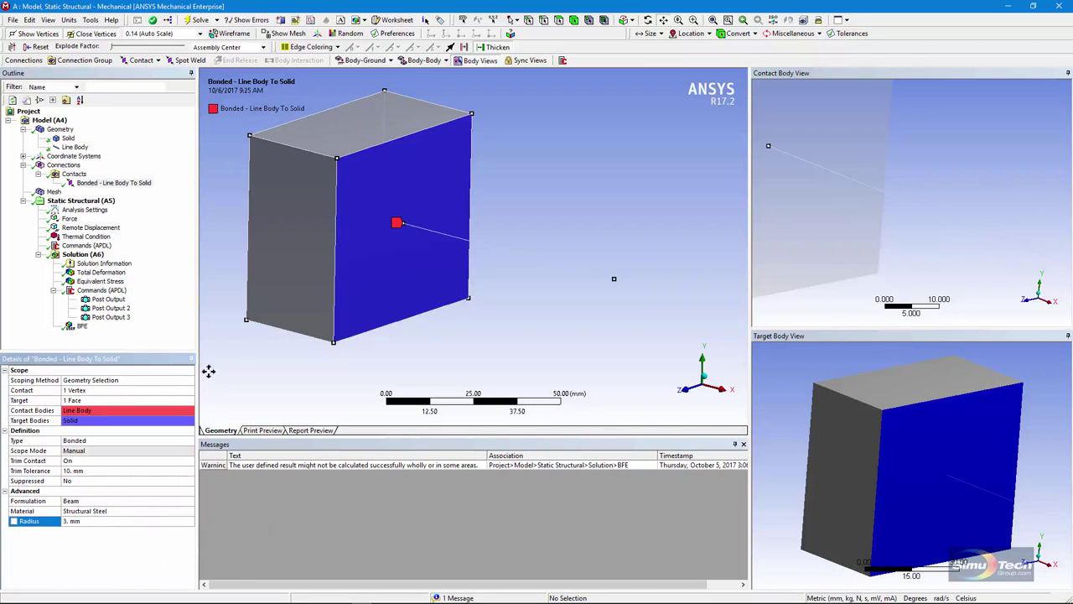
Review the mesh and the bonded contact's trim tolerance, and turn on the mesh display for the contact view
click(54, 192)
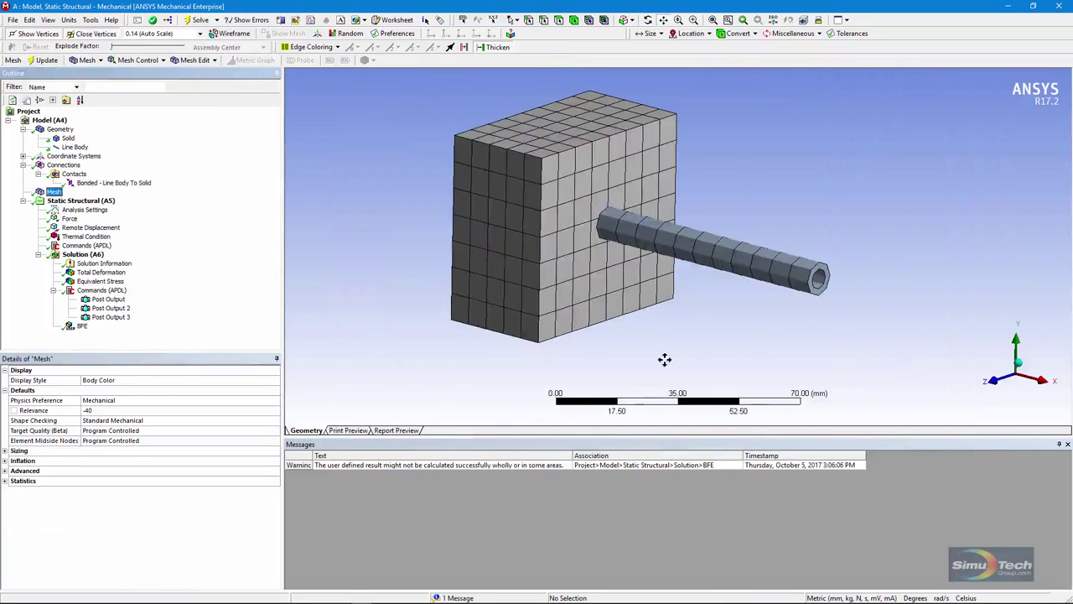
middle_drag(666, 360, 645, 349)
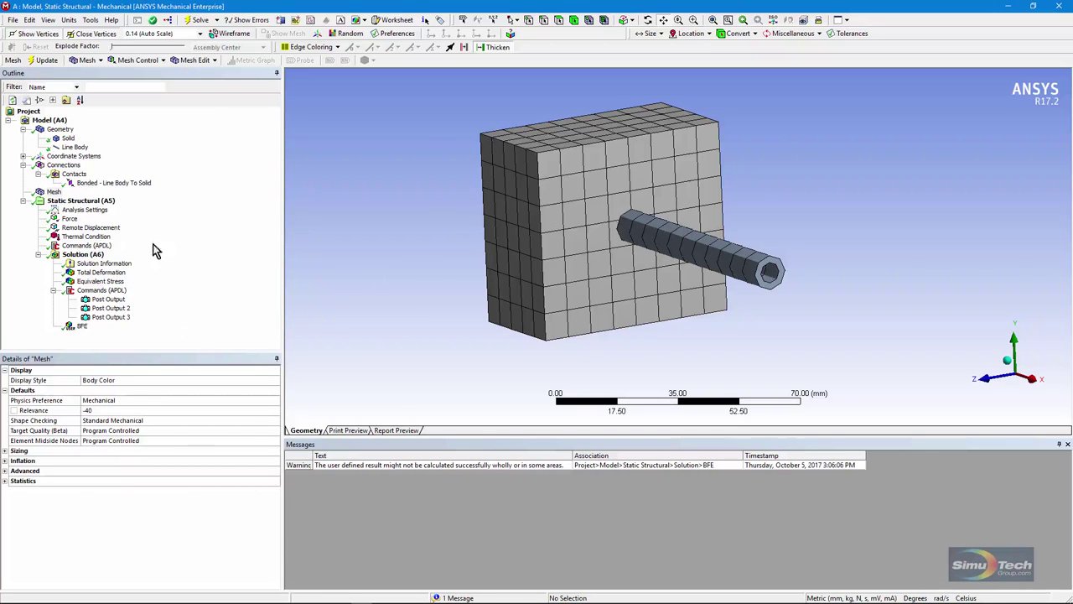
click(107, 184)
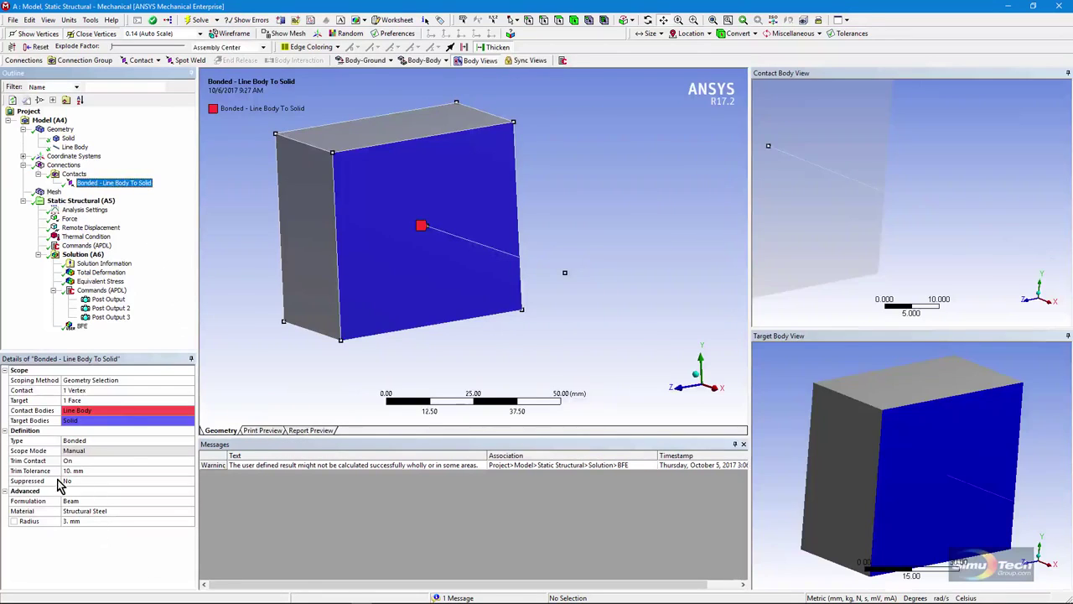
click(124, 472)
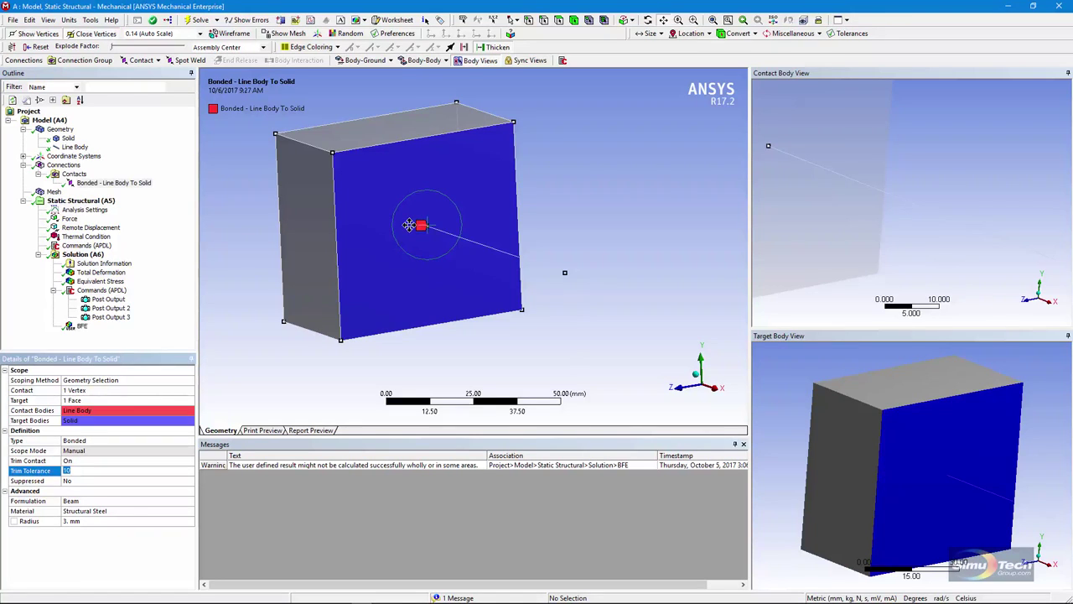
click(285, 33)
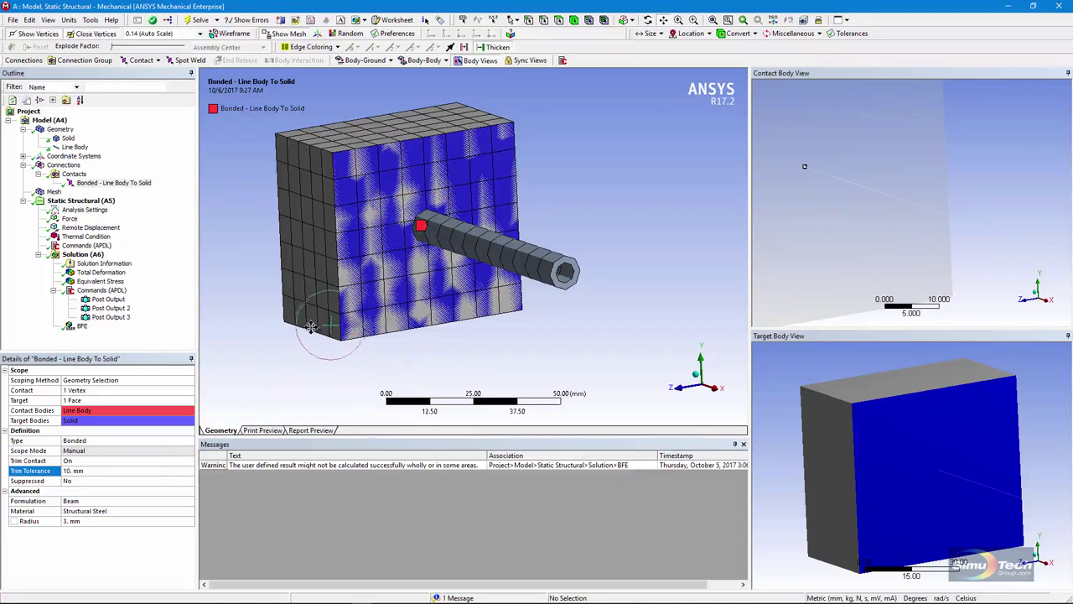
Display the FE connections in the Solution Information graphics and examine the constraint equations and beams between the block and line body
click(81, 256)
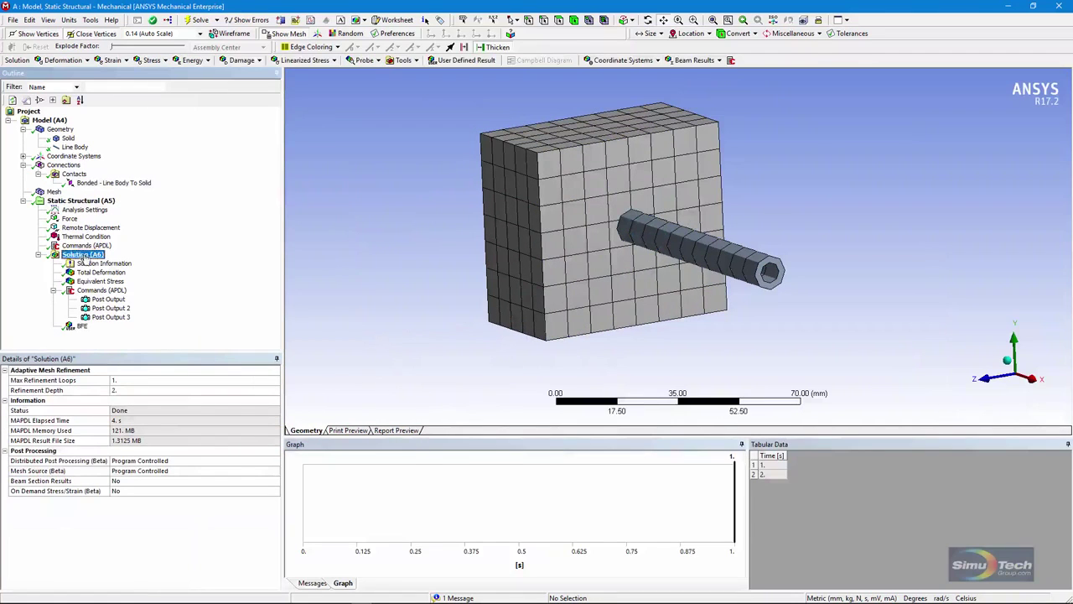
click(88, 265)
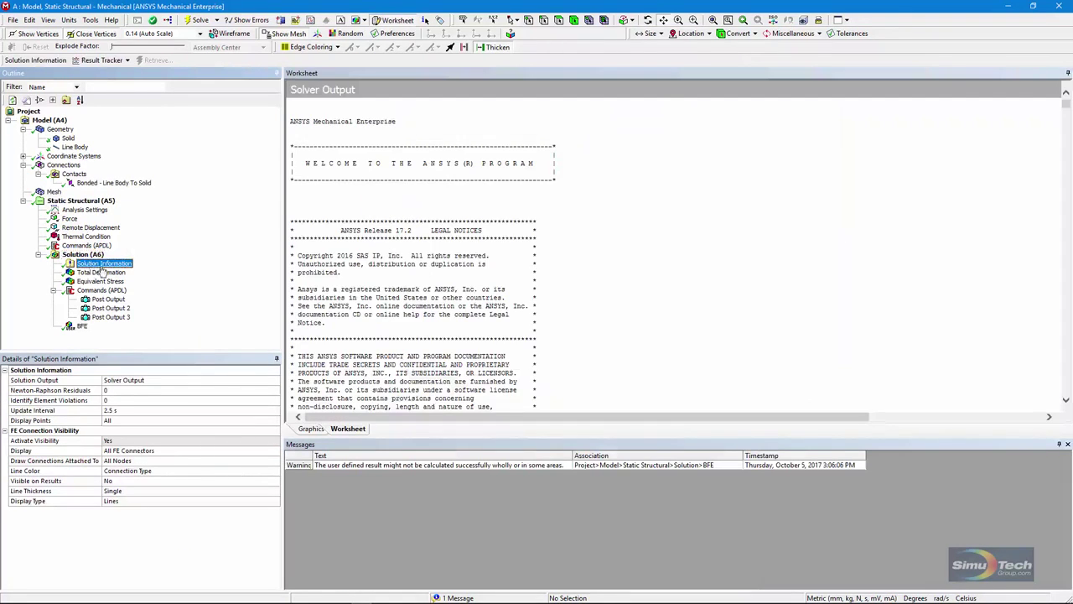
click(311, 429)
middle_drag(638, 345, 643, 317)
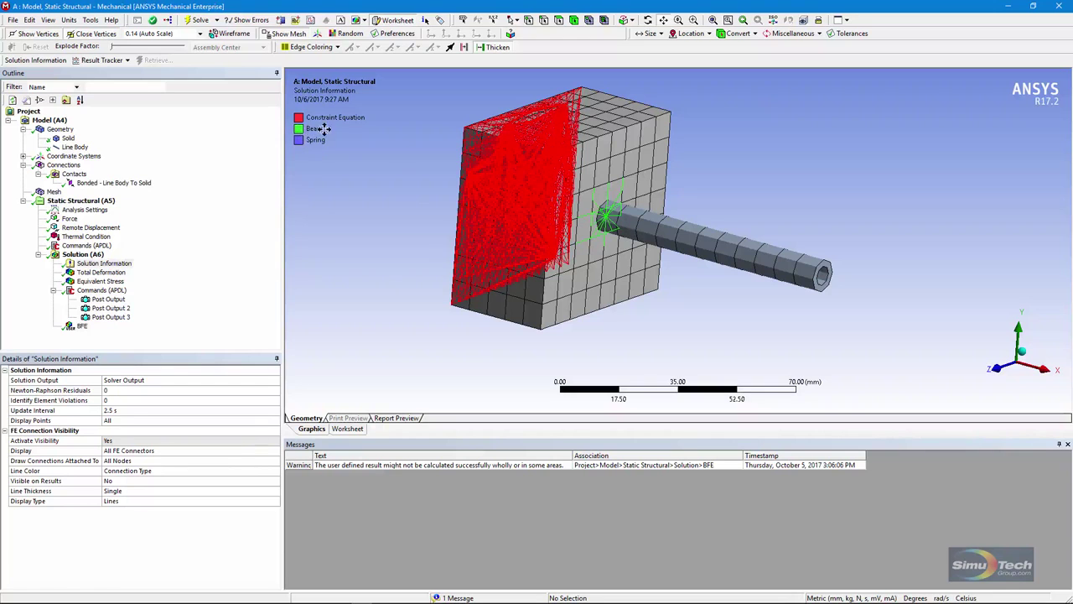
middle_drag(627, 260, 578, 243)
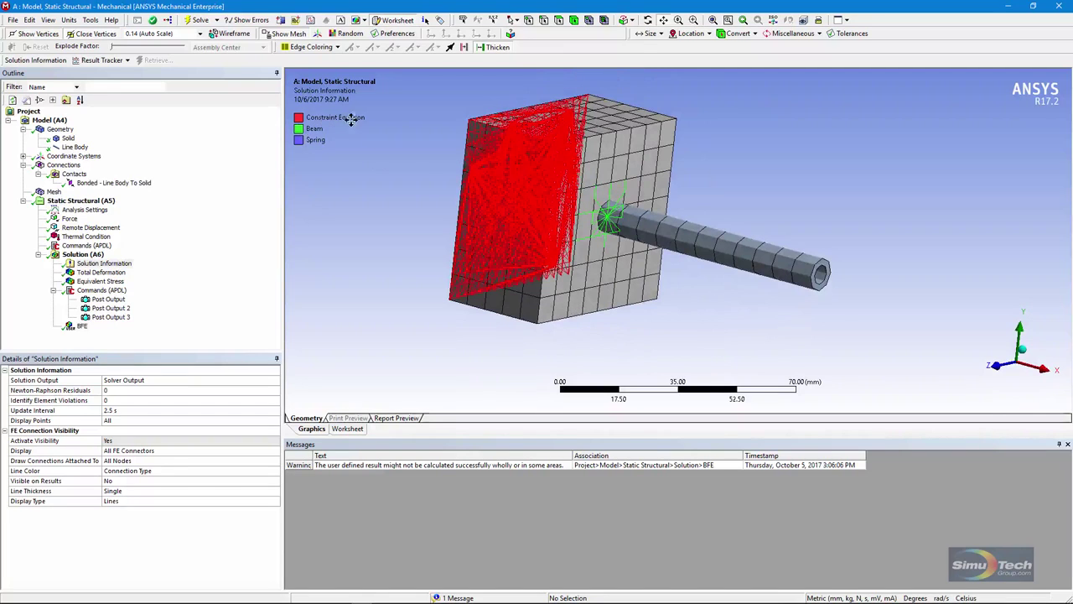
Compare the FE connection graphics with the remote displacement's definition and the bonded contact's trim and beam settings
click(90, 229)
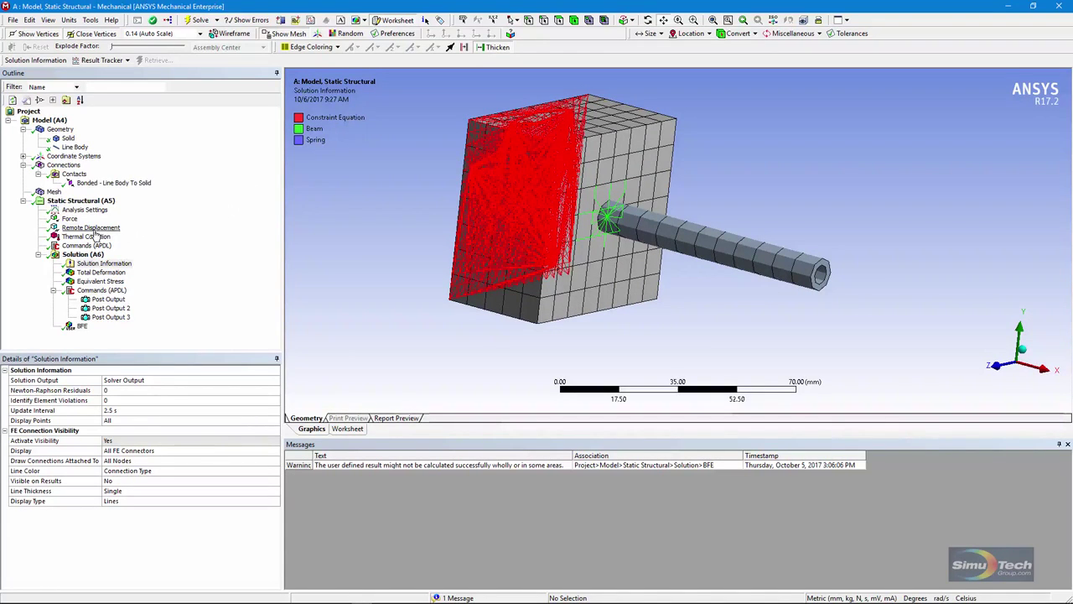
click(104, 263)
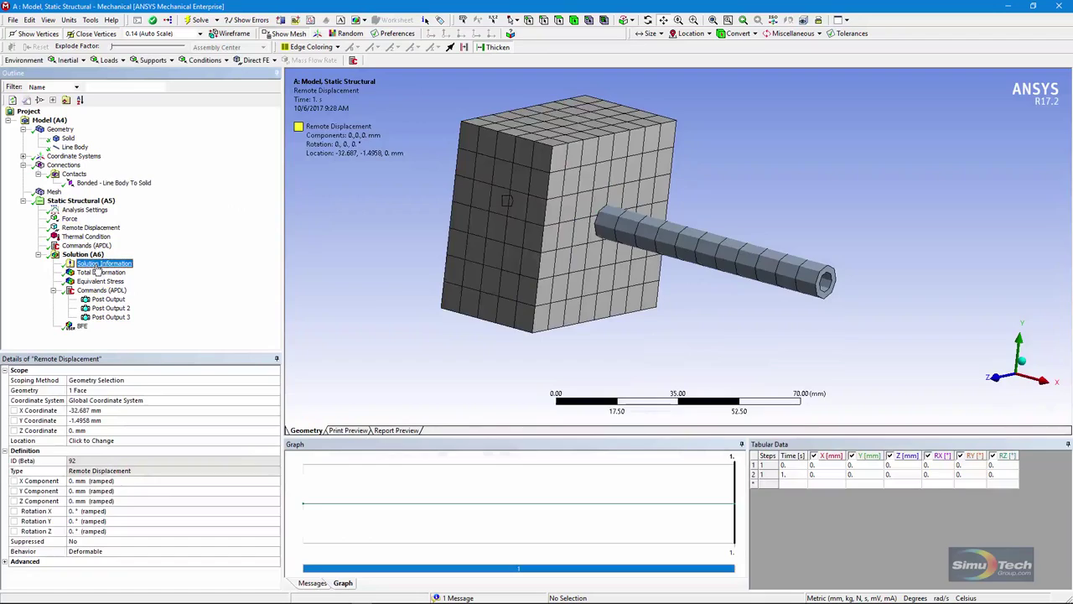
click(311, 428)
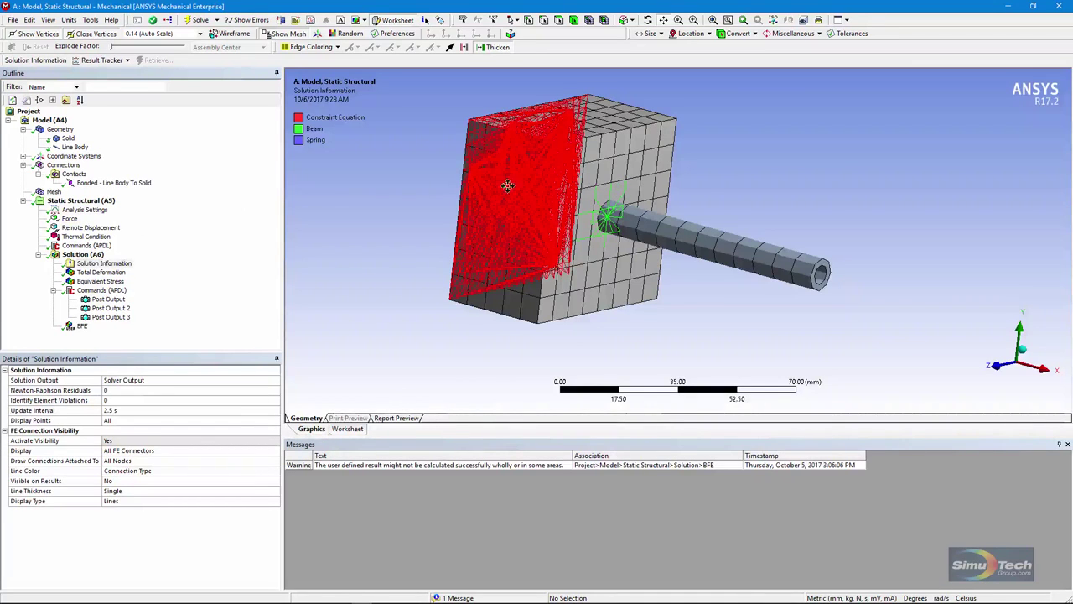
click(113, 183)
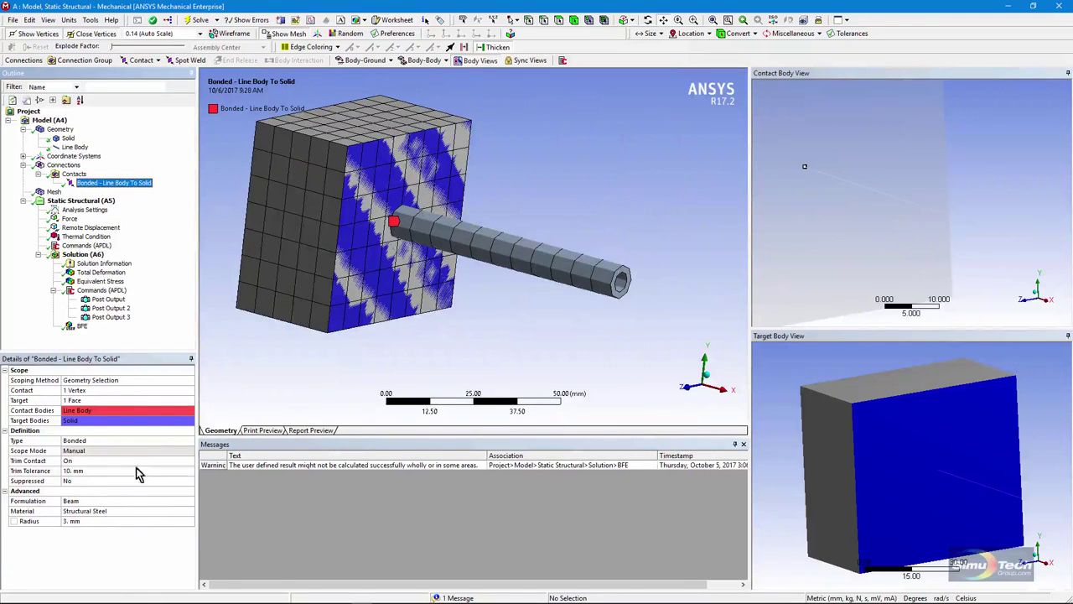
Review the total deformation result on the beam side and the back face of the block
click(101, 272)
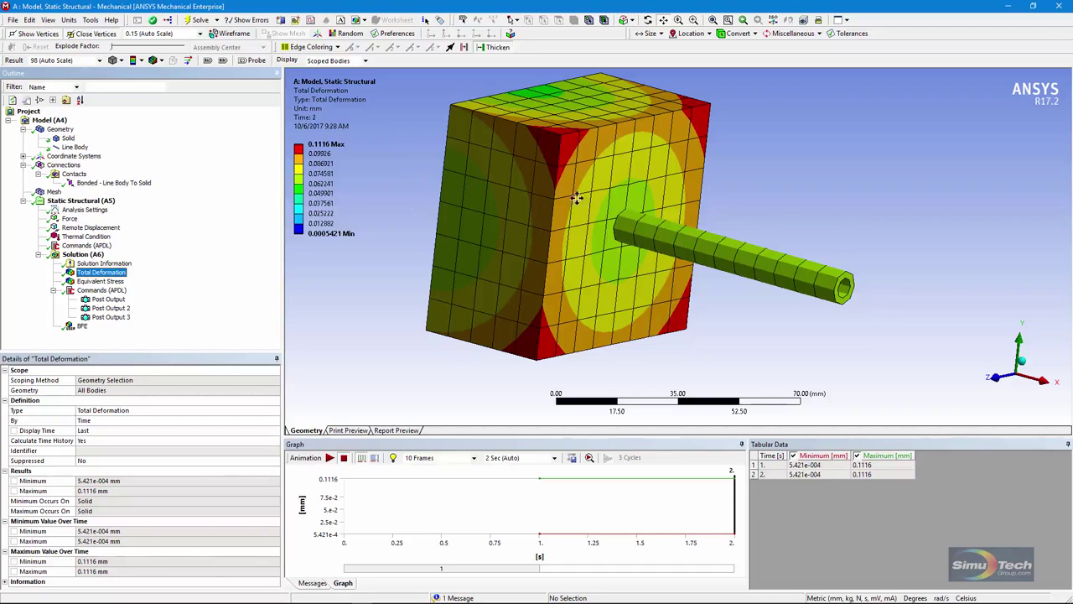
middle_drag(574, 255, 796, 253)
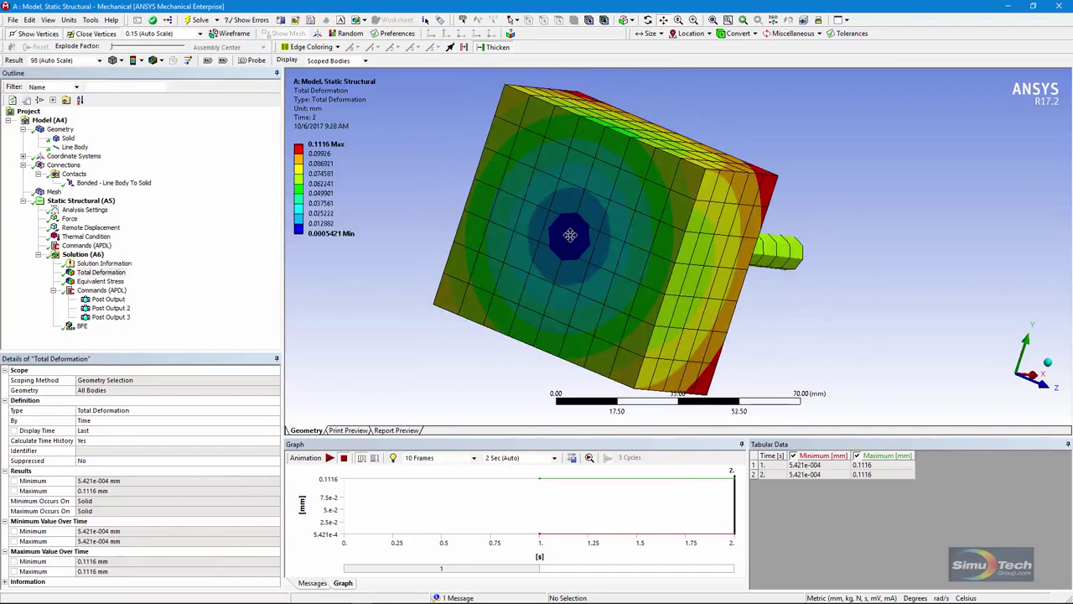
middle_drag(608, 293, 357, 302)
Review the equivalent stress result around the beam connection and the user-defined BFE temperature result
click(101, 281)
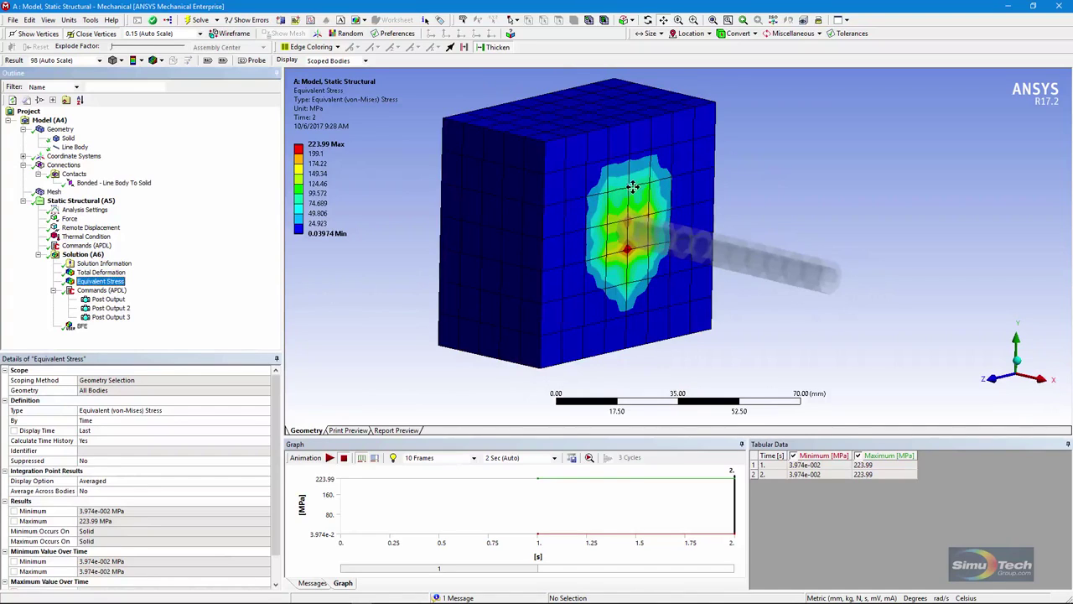
click(83, 326)
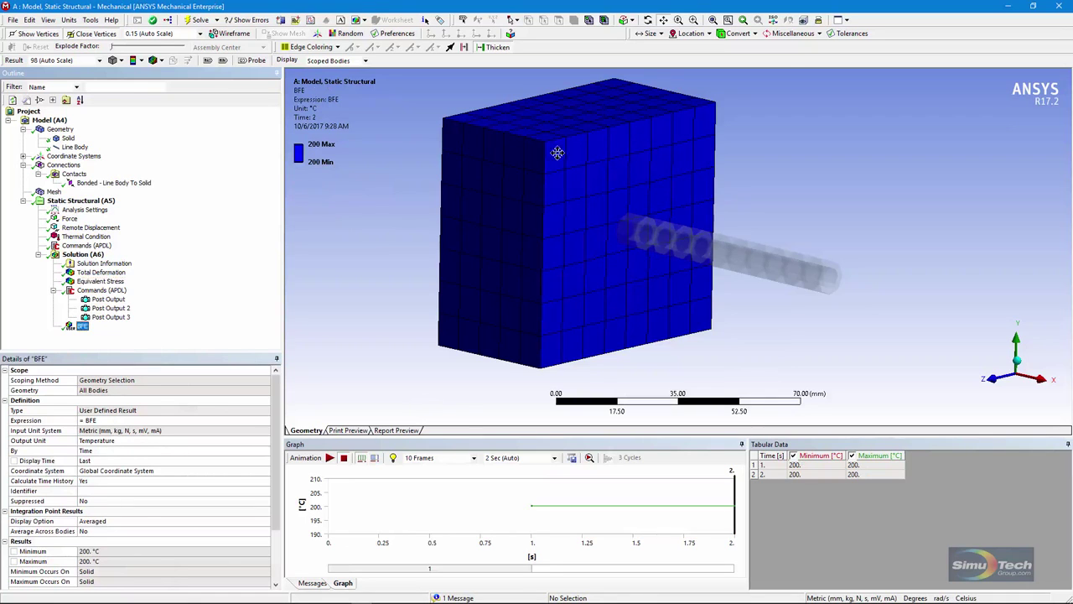
middle_drag(634, 233, 659, 249)
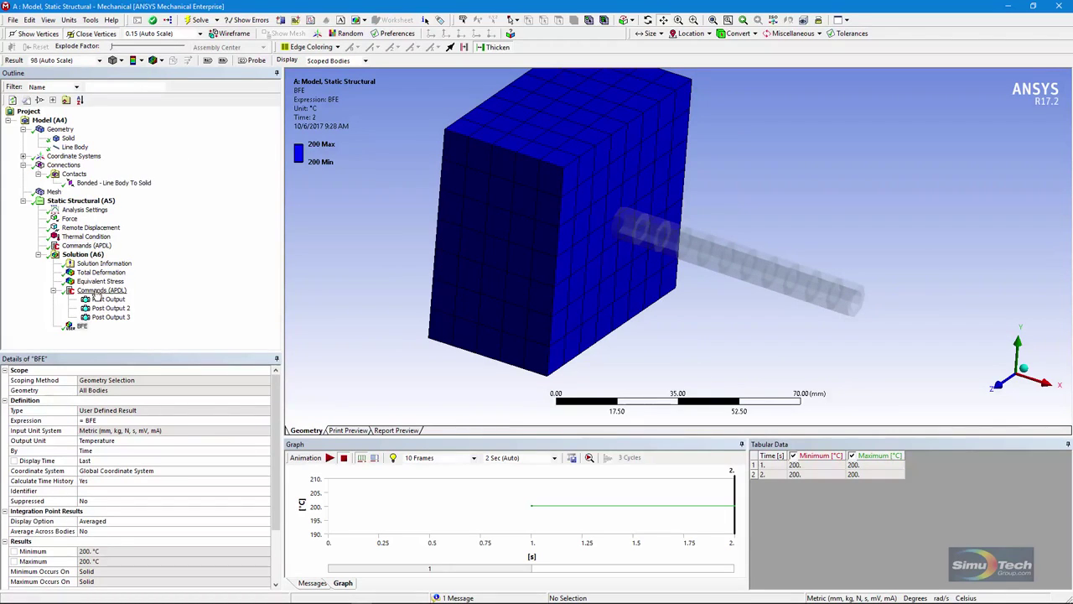
Read the pre-solve APDL commands under Static Structural at an enlarged text size
click(84, 246)
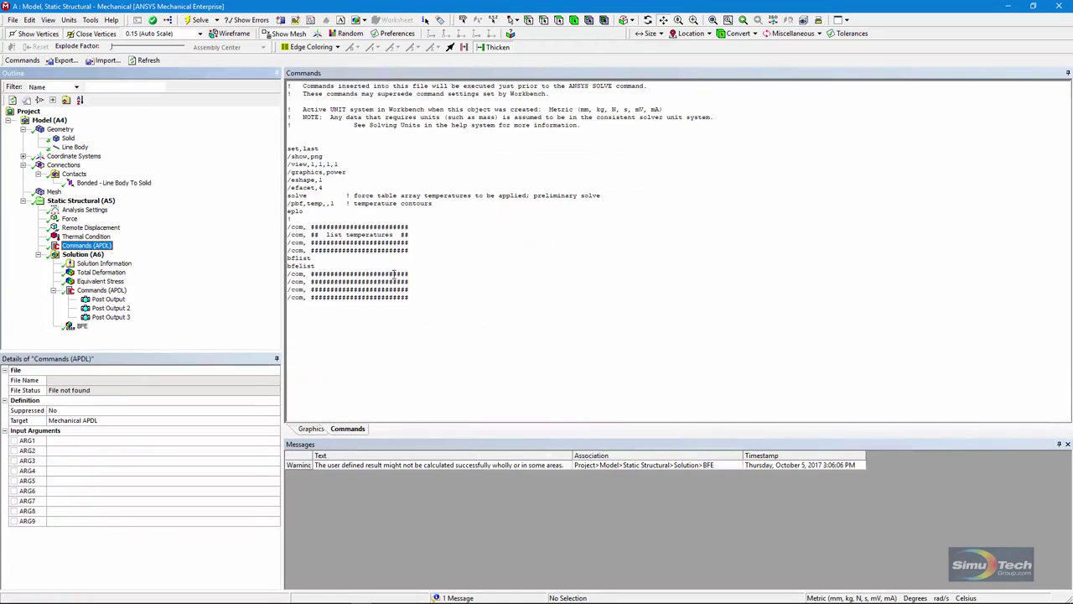
ctrl+scroll(472, 300, up, 2)
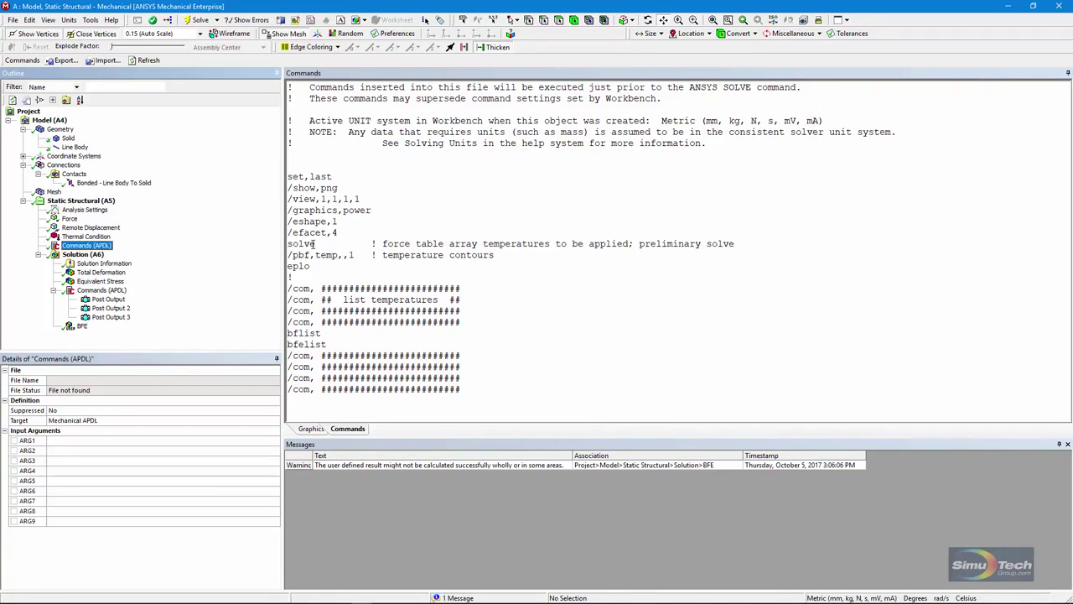
click(296, 401)
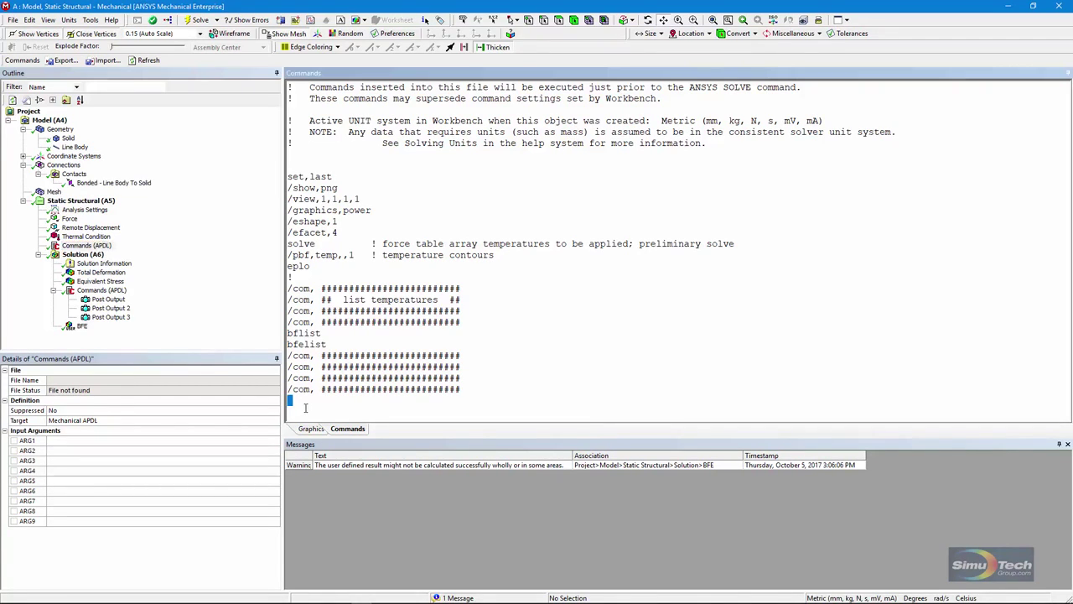
Read the post-processing APDL commands under Solution, recheck the pre-solve snippet, and view the temperature plot in Post Output
click(98, 290)
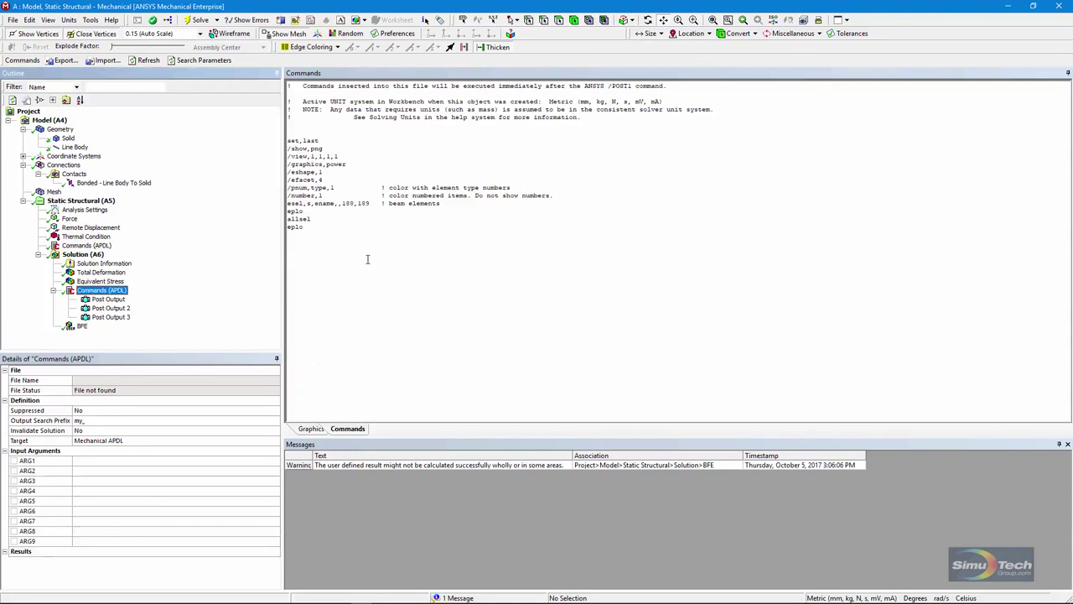
ctrl+scroll(368, 259, up, 5)
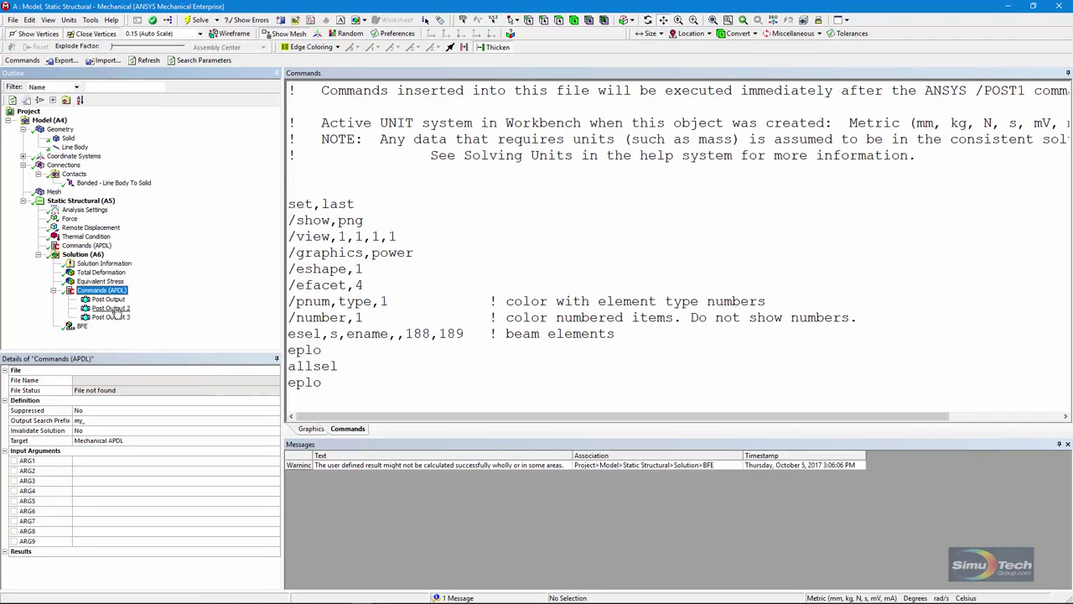
click(87, 246)
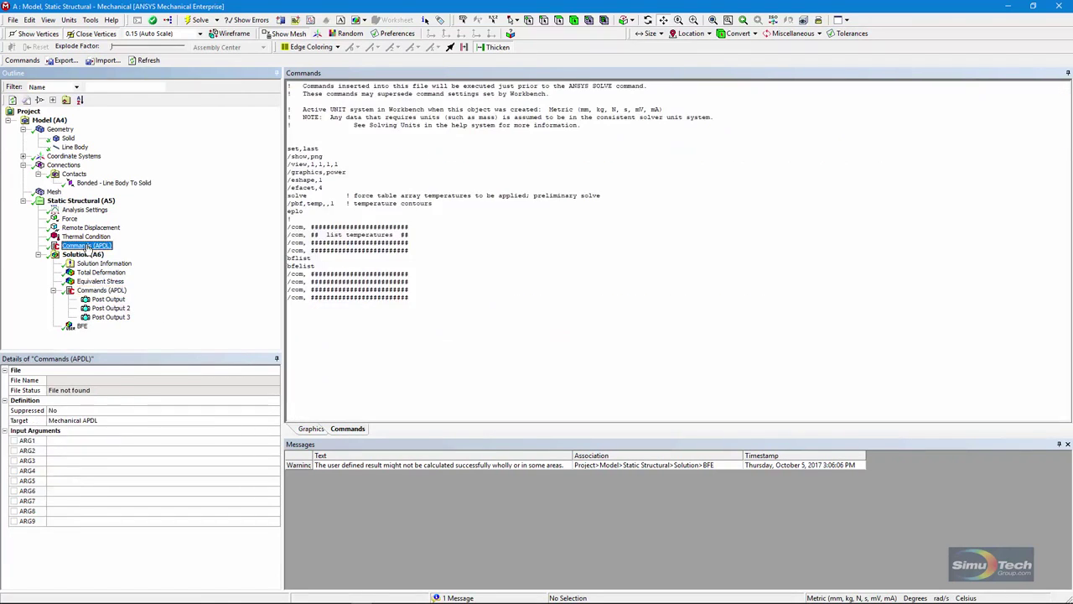
click(109, 300)
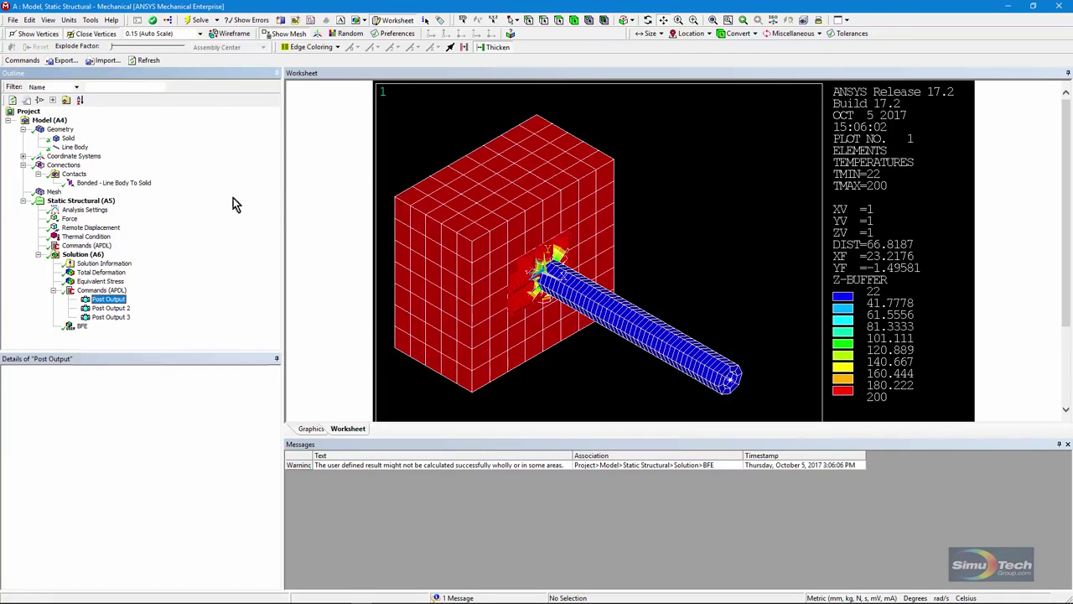
Recheck the bflist and bfelist commands in the pre-solve snippet and read the temperature listing in the solver output
click(91, 245)
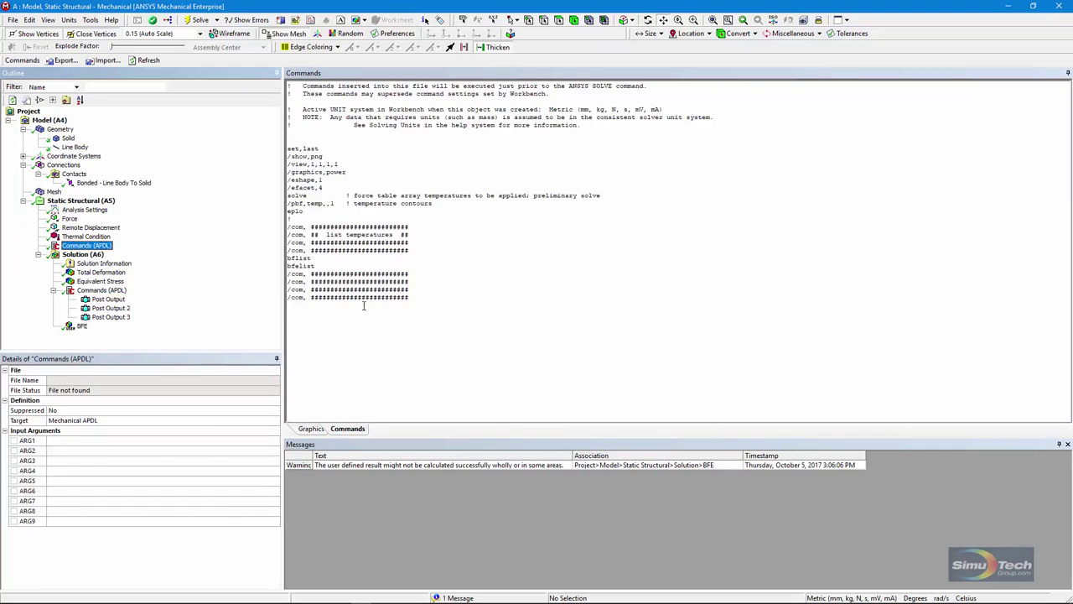
ctrl+scroll(364, 306, up, 2)
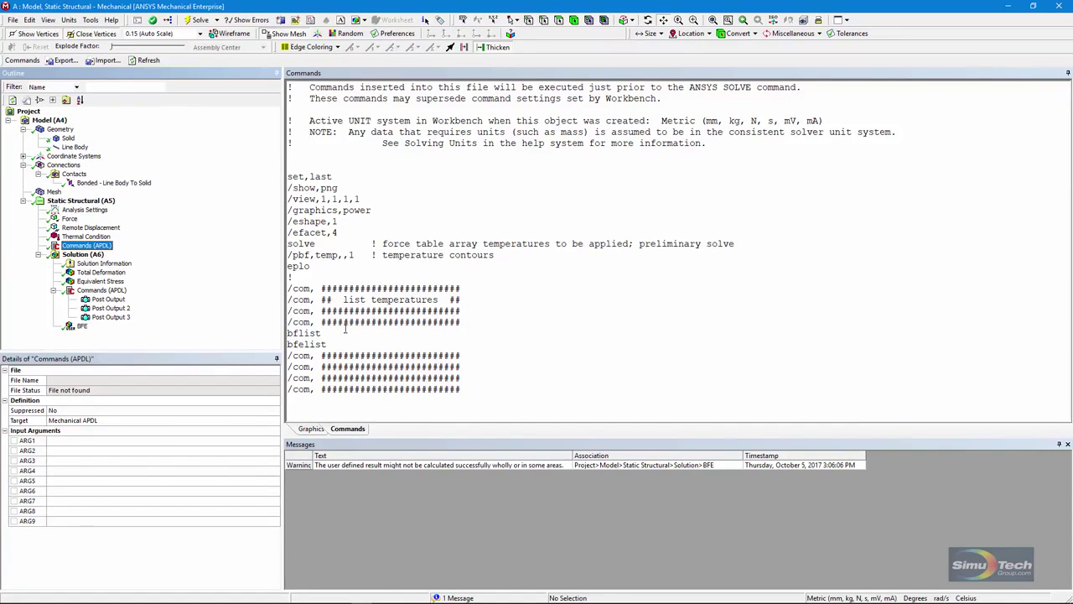
click(99, 267)
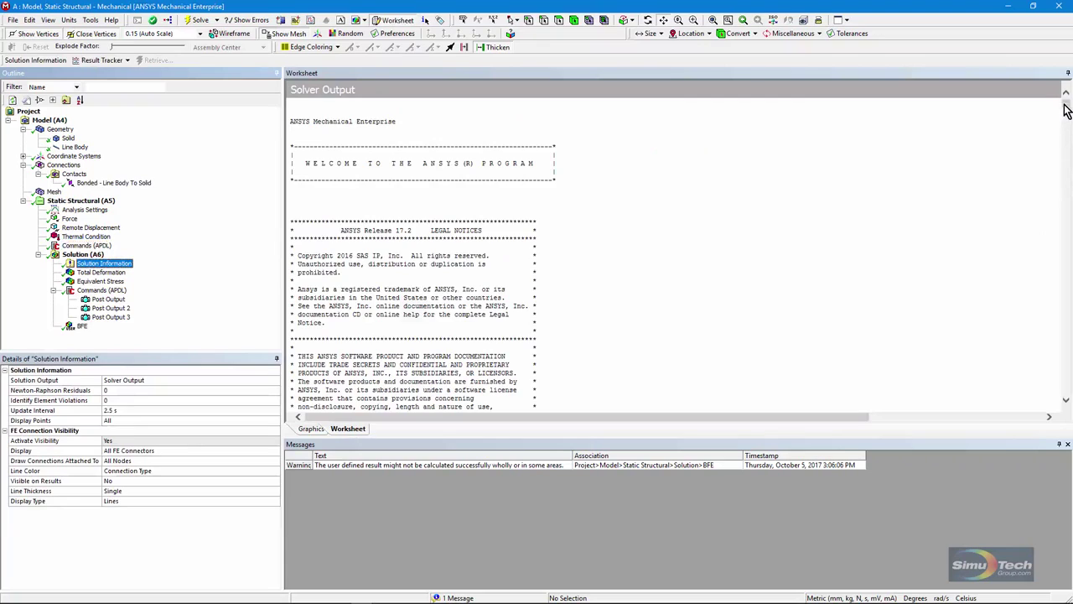
drag(1067, 111, 1068, 168)
scroll(503, 244, down, 1)
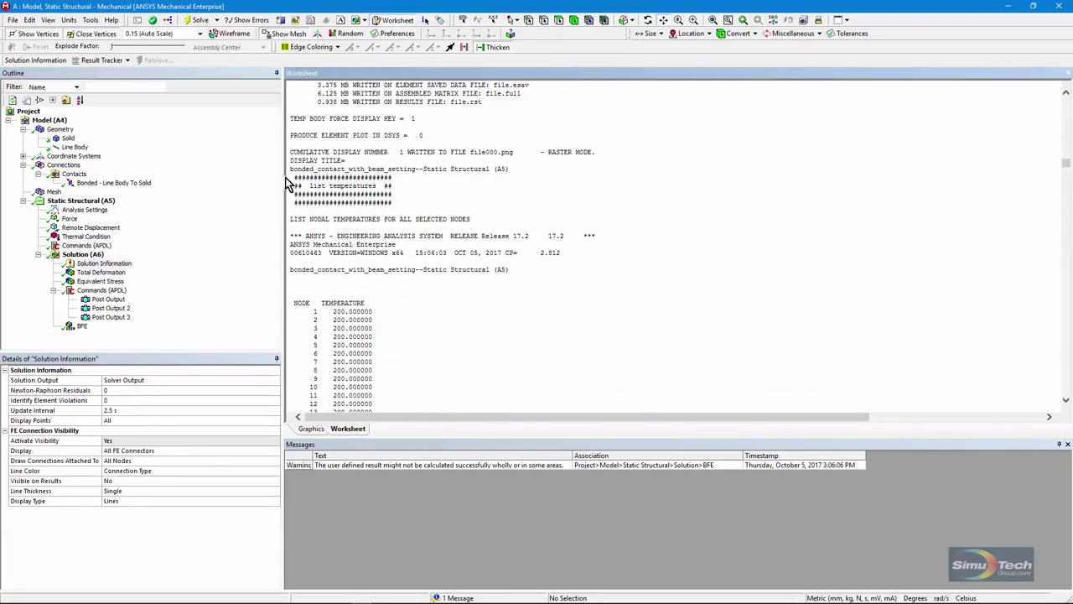
scroll(489, 344, down, 1)
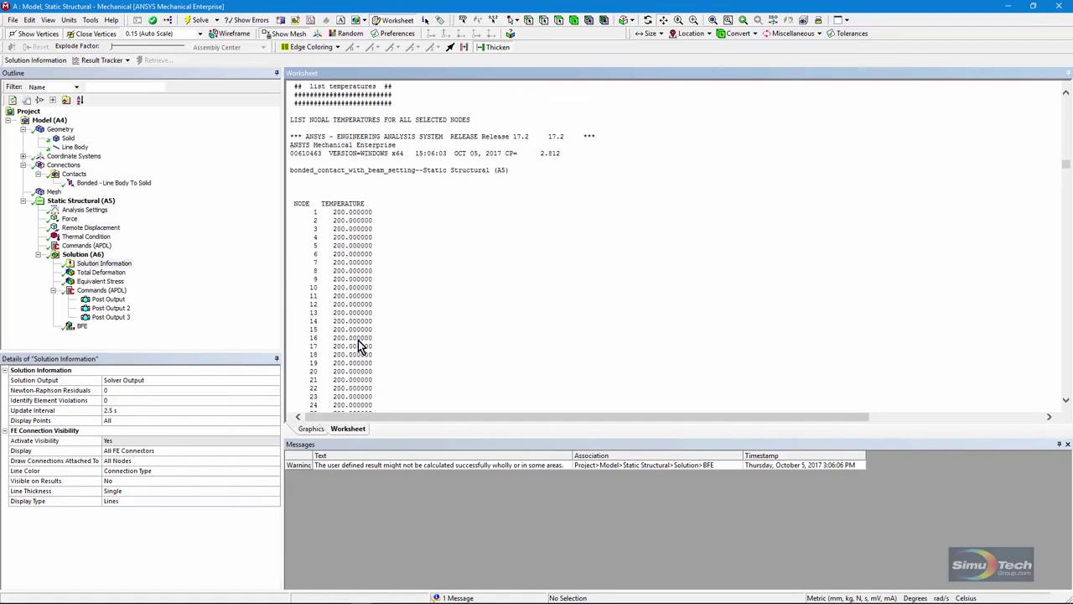
drag(1068, 171, 1069, 370)
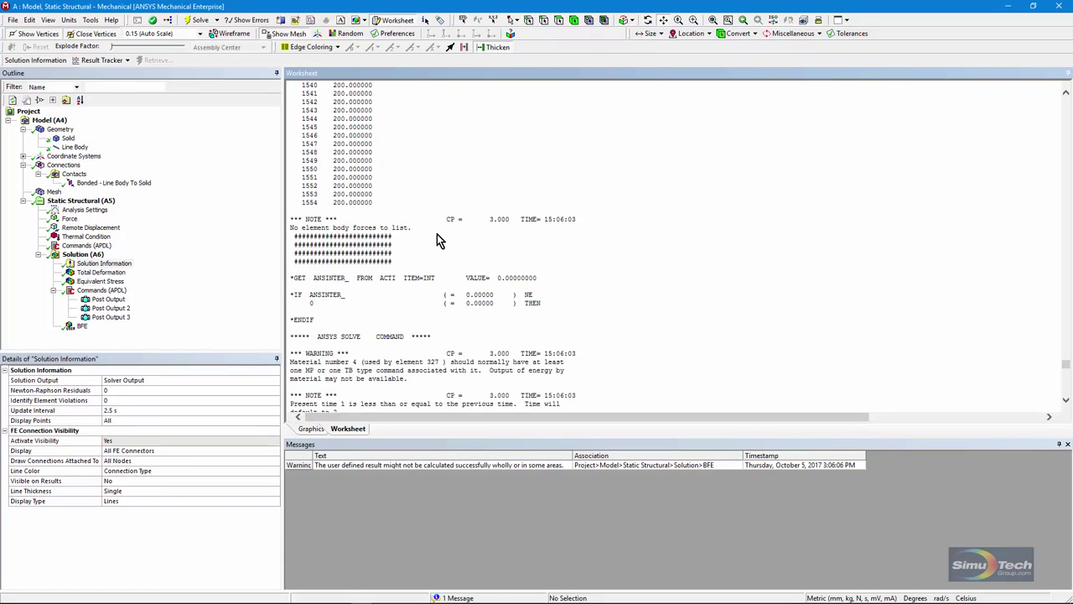
scroll(403, 206, up, 4)
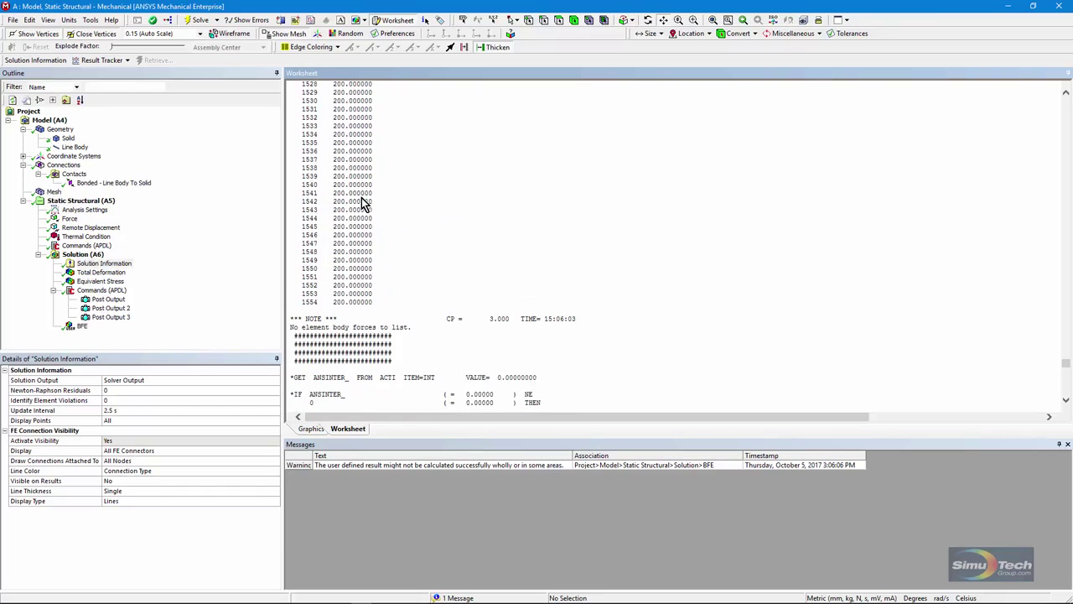
Compare the temperature plot in Post Output with the equivalent stress around the beam connection on the block
click(117, 300)
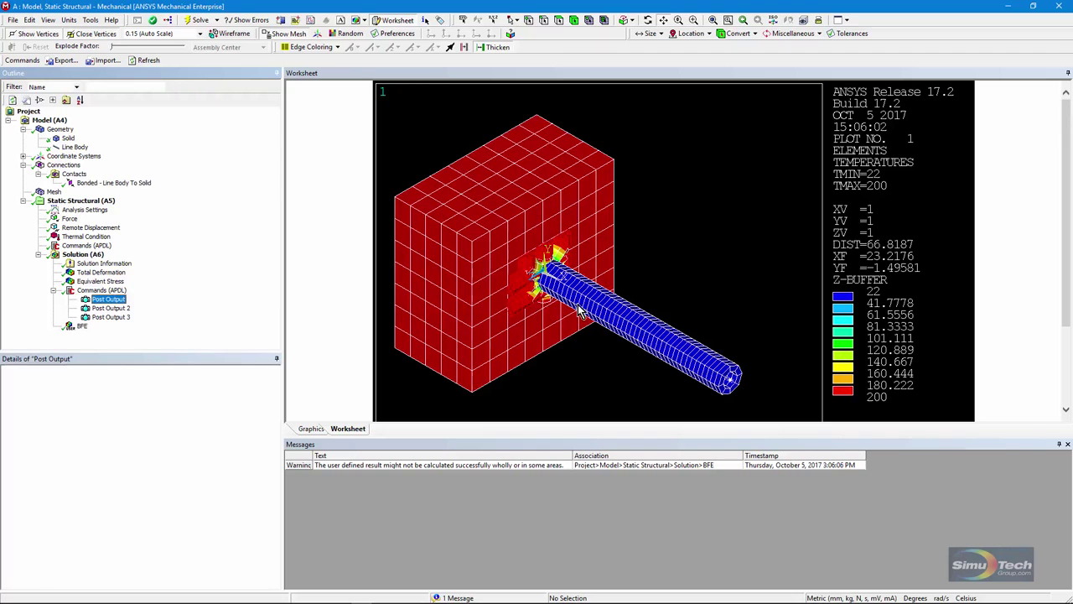
click(100, 281)
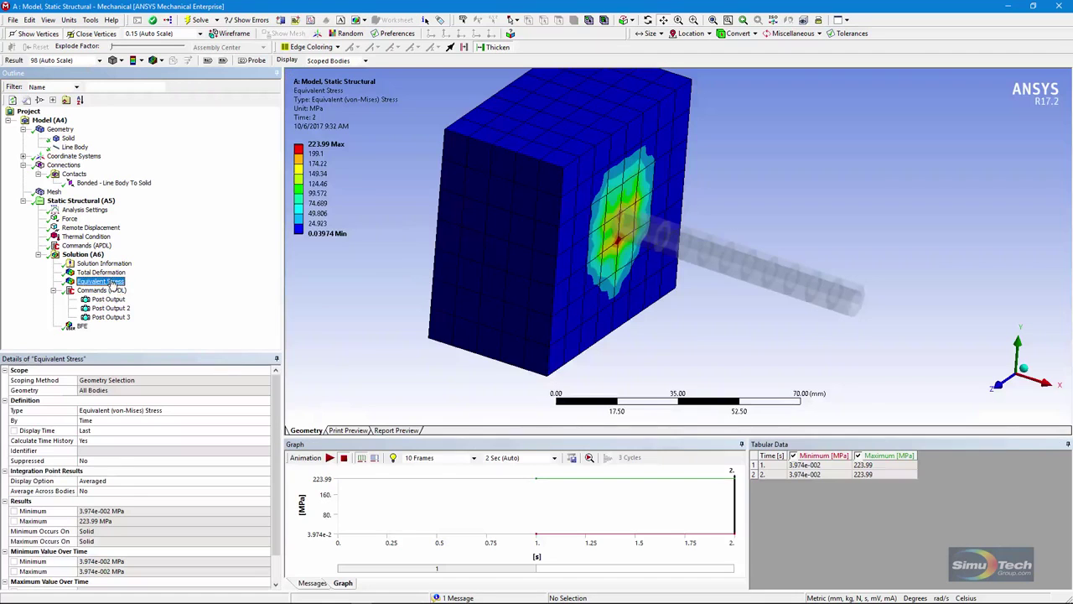
drag(667, 317, 648, 311)
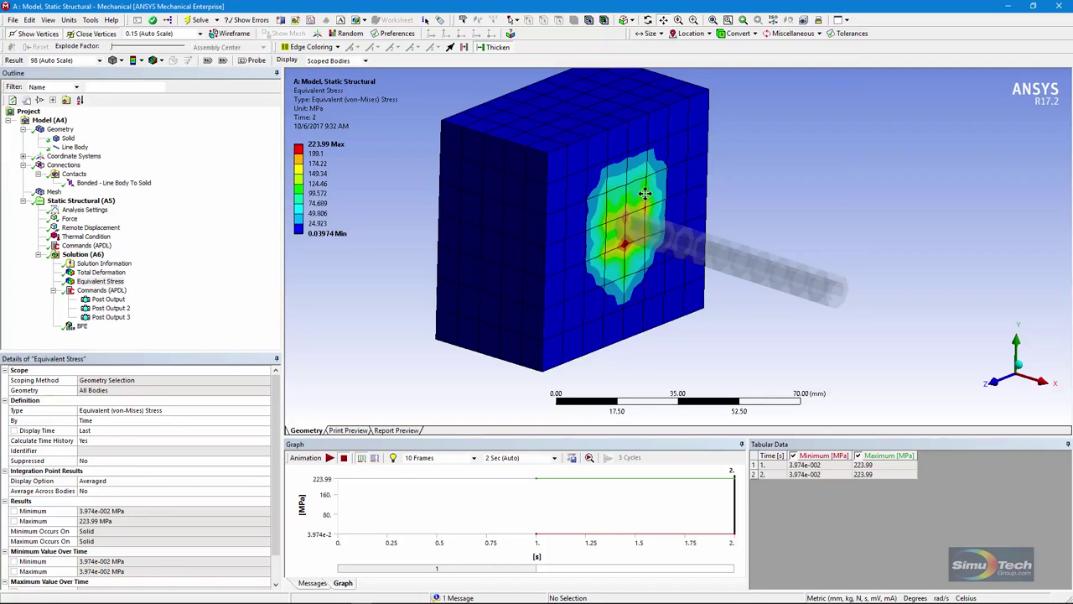
View the beam element plot in Post Output 2 and the full model plot in Post Output 3, enlarging the plot area
click(113, 307)
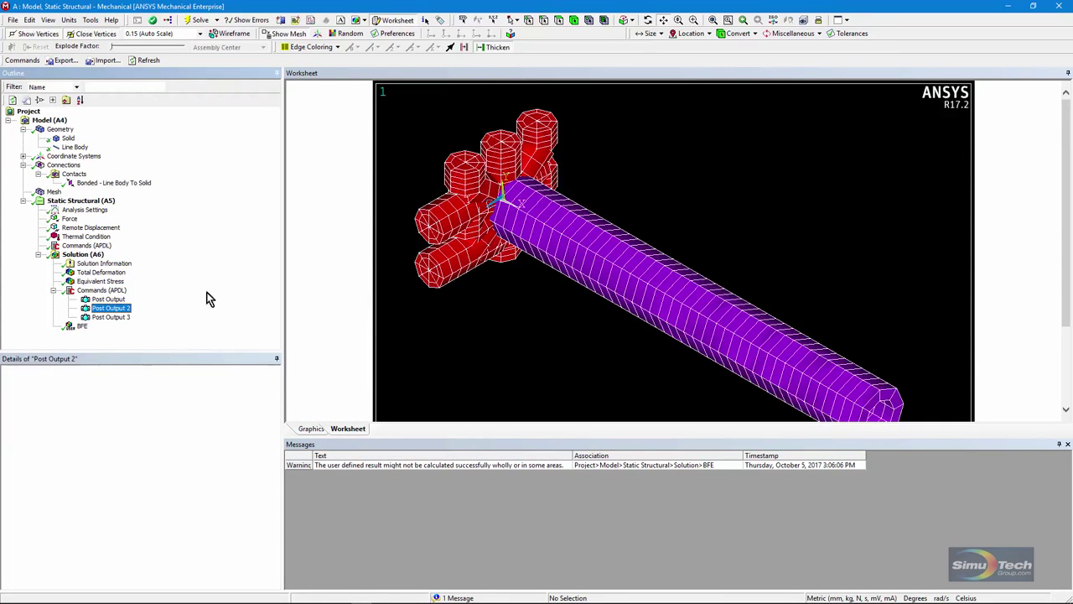
click(117, 318)
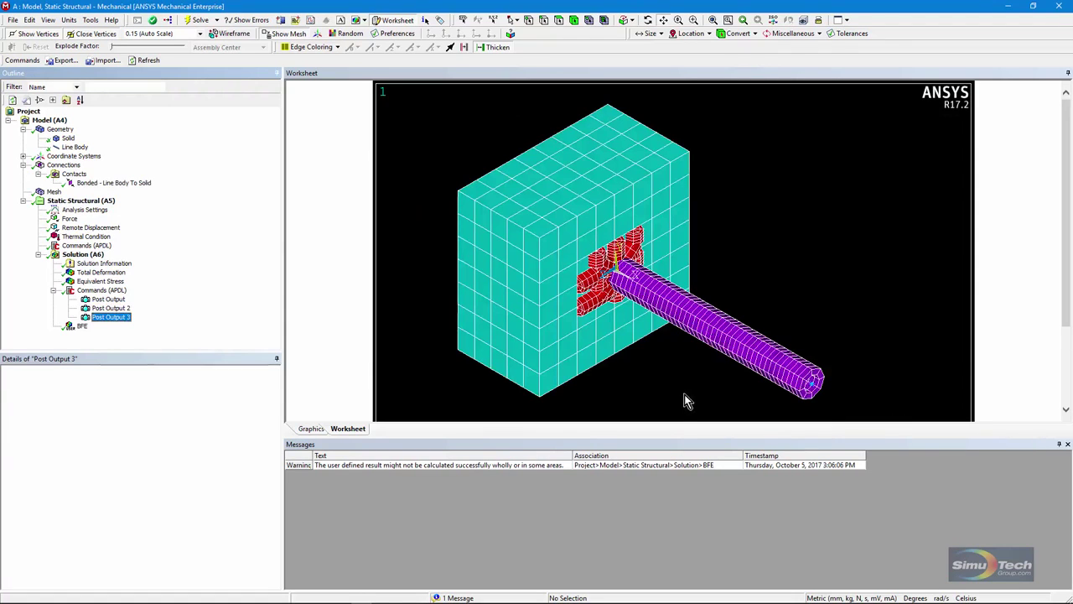
drag(671, 436, 672, 488)
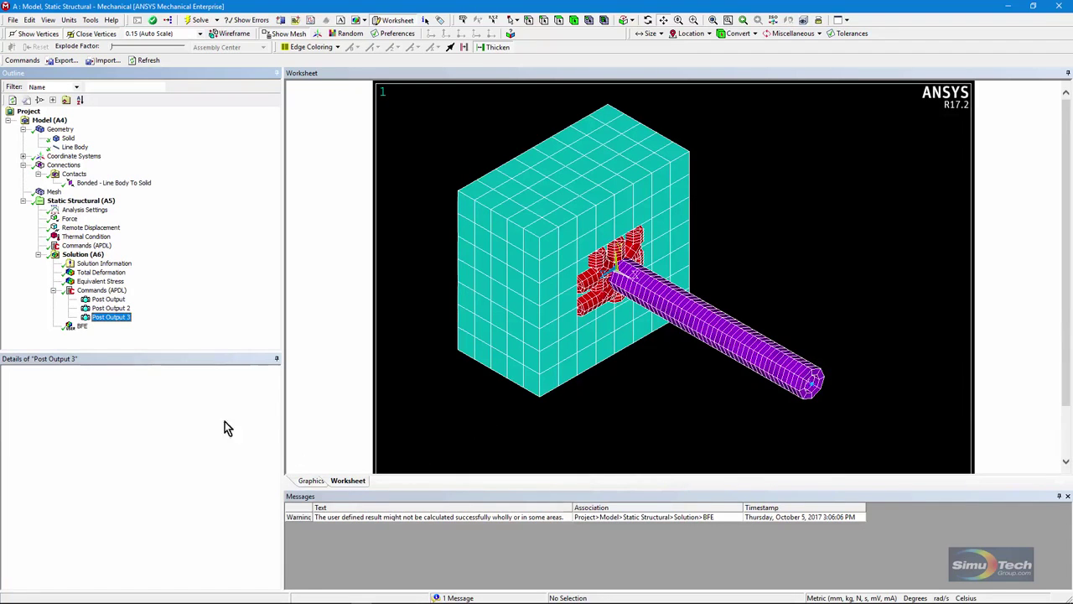
Add the line body to the thermal condition's scope alongside the solid block, and solve the model again
click(82, 239)
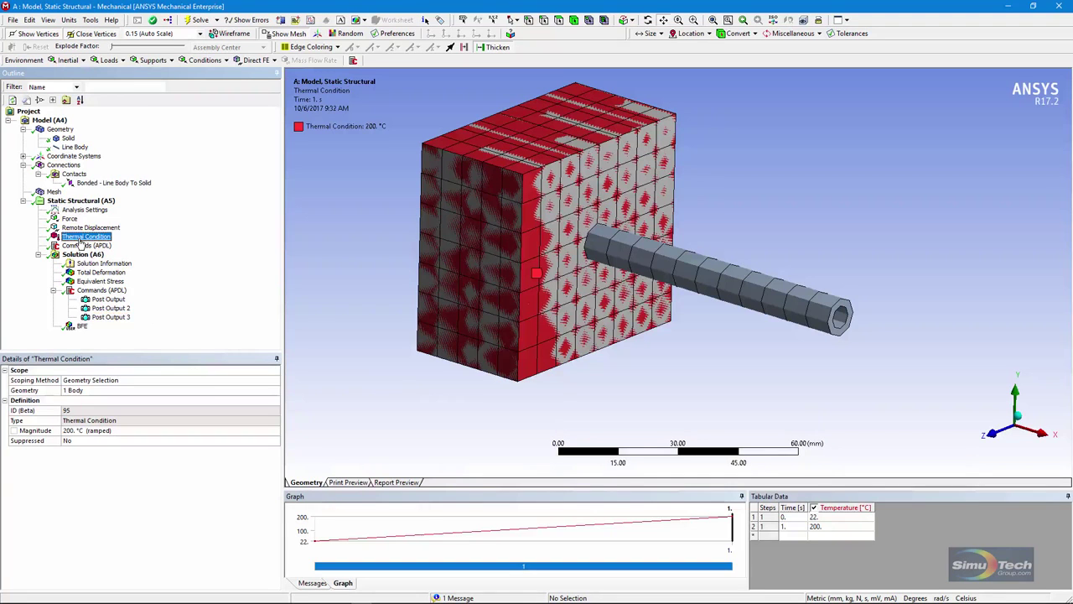
click(96, 391)
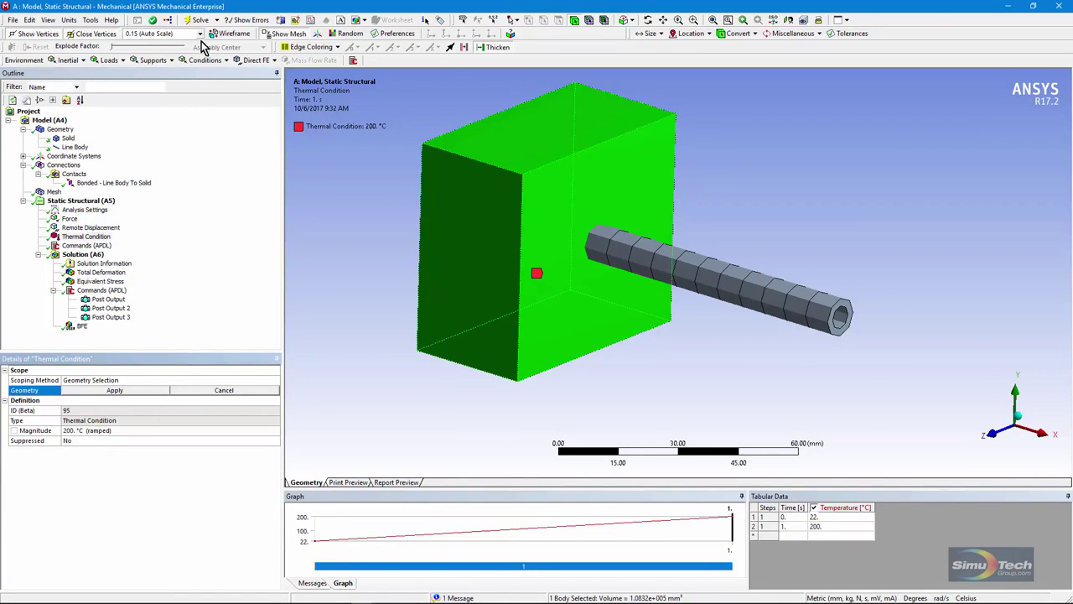
ctrl+click(728, 283)
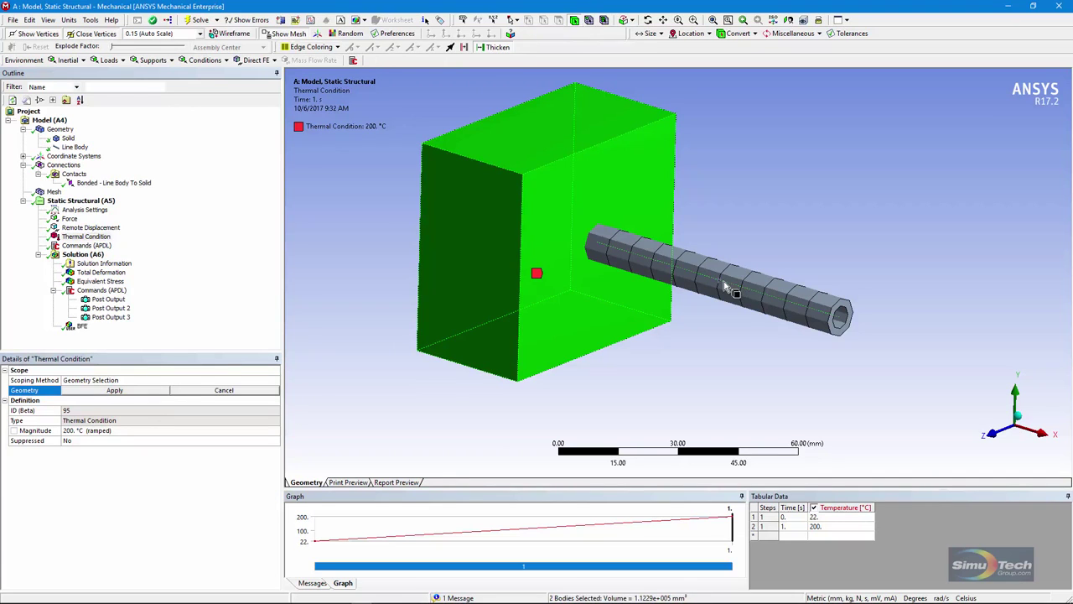
click(116, 391)
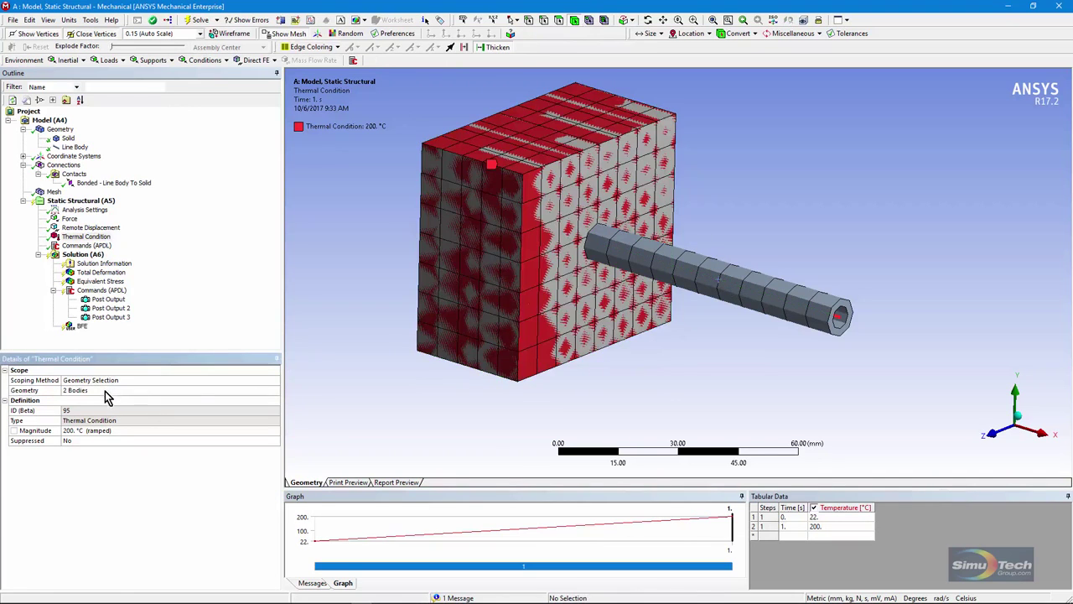
right_click(82, 254)
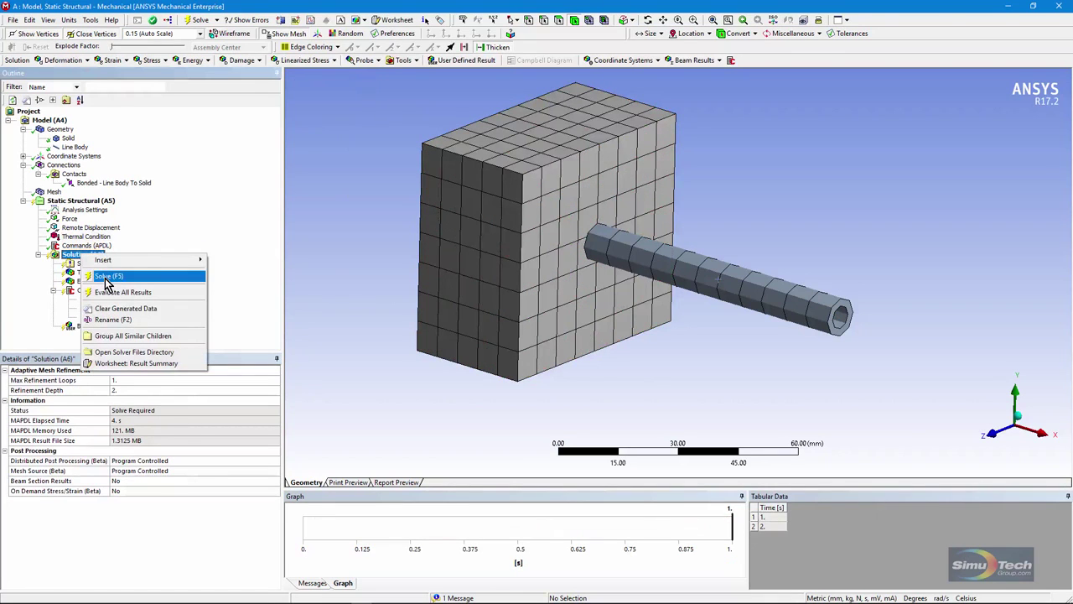
click(105, 277)
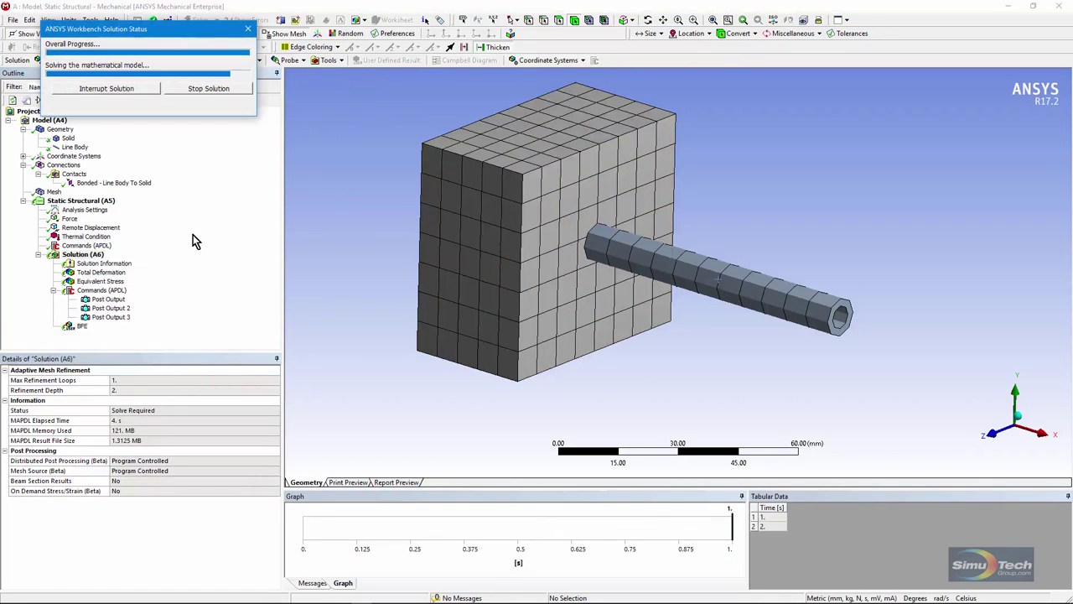
Review the re-solved total deformation, equivalent stress, the three Post Output plots and the BFE temperature result
click(107, 274)
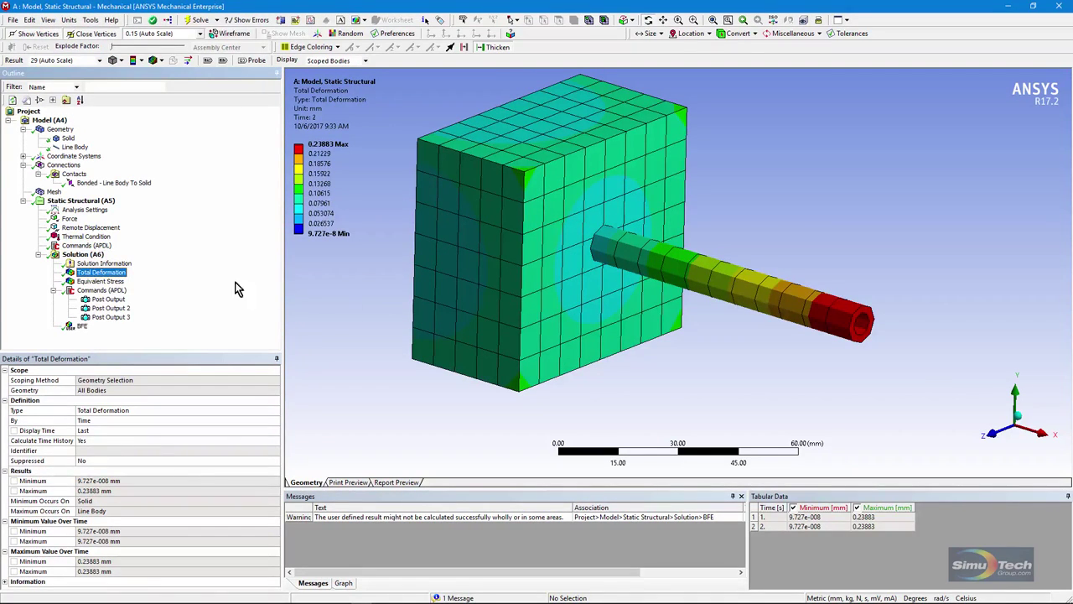
click(105, 282)
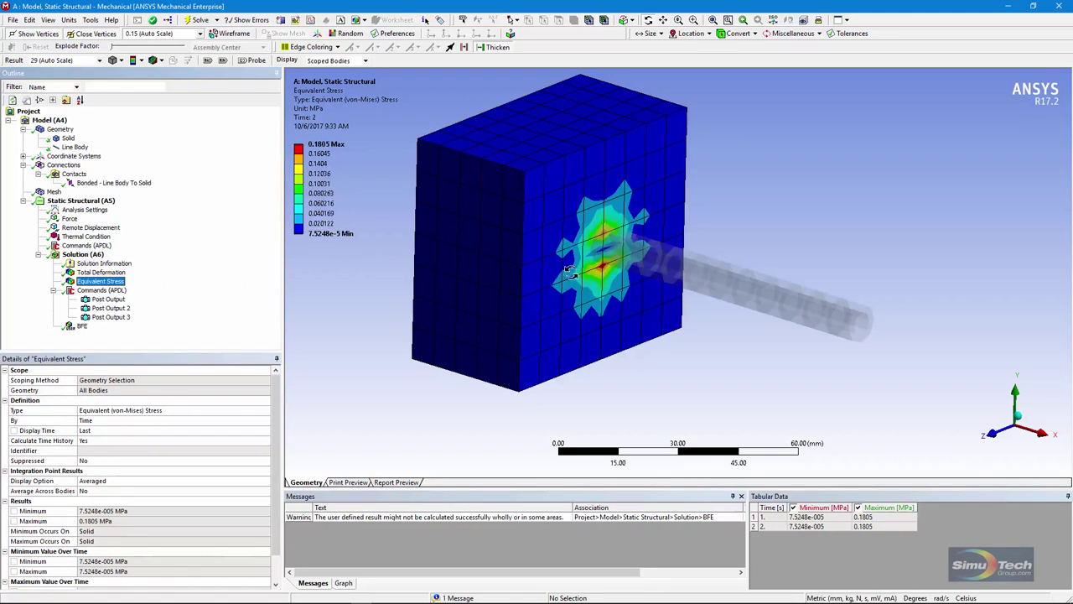
click(116, 301)
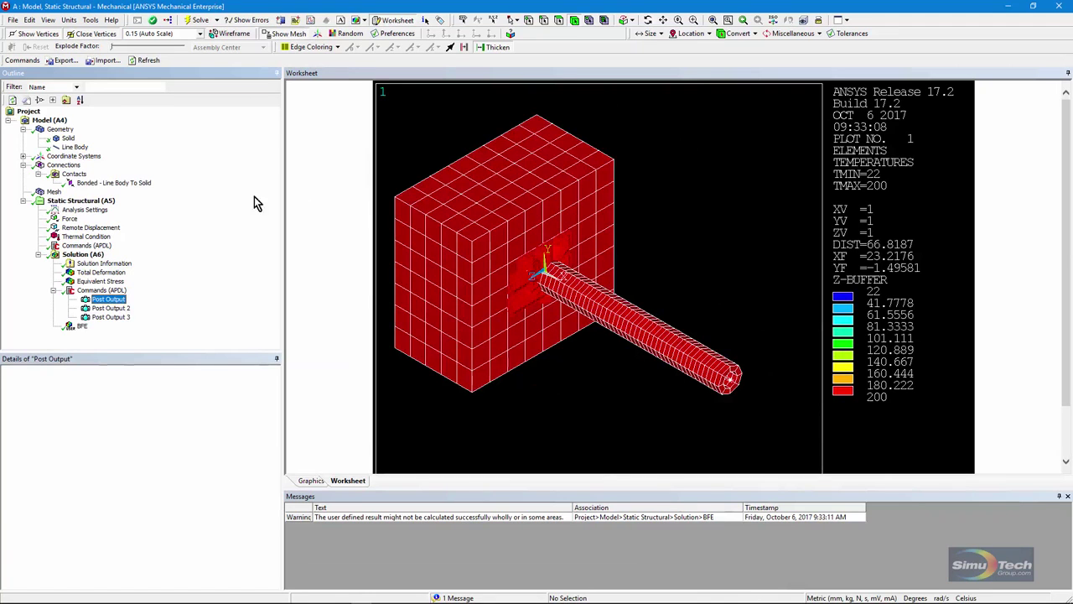
click(110, 309)
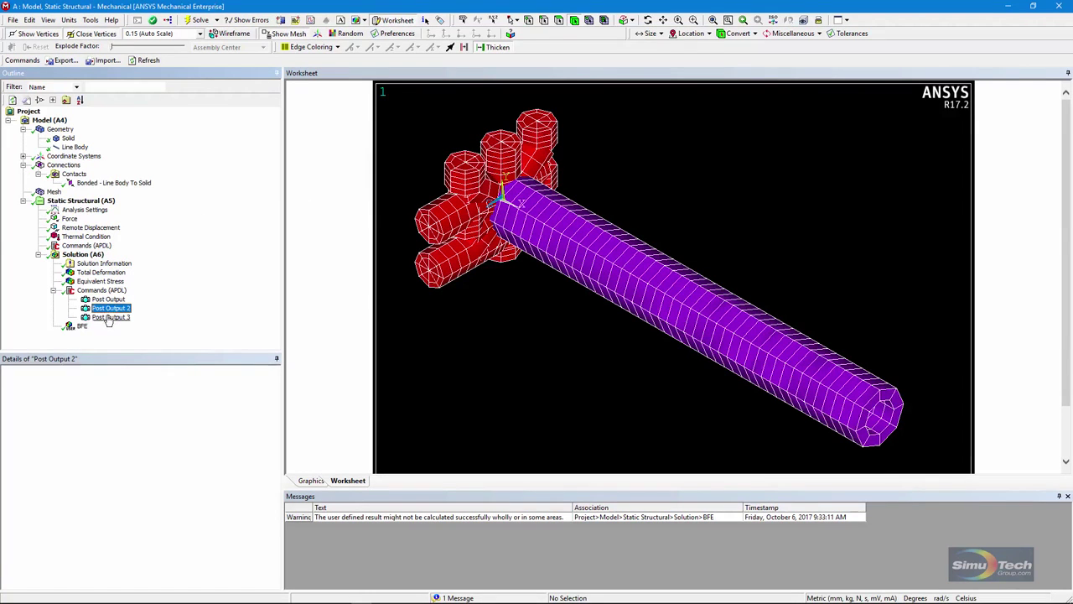
click(109, 318)
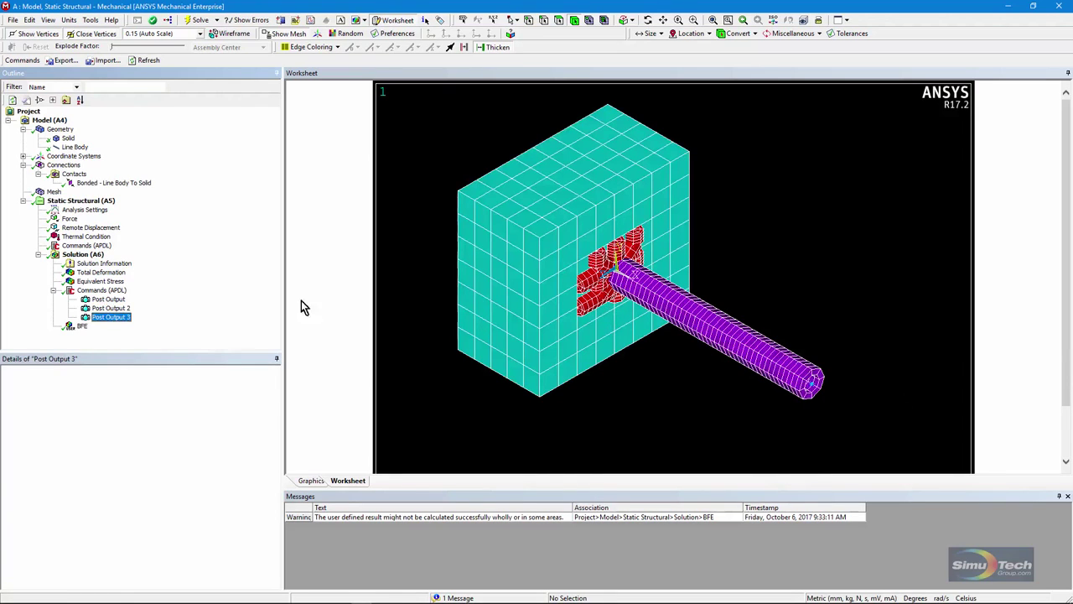
click(81, 326)
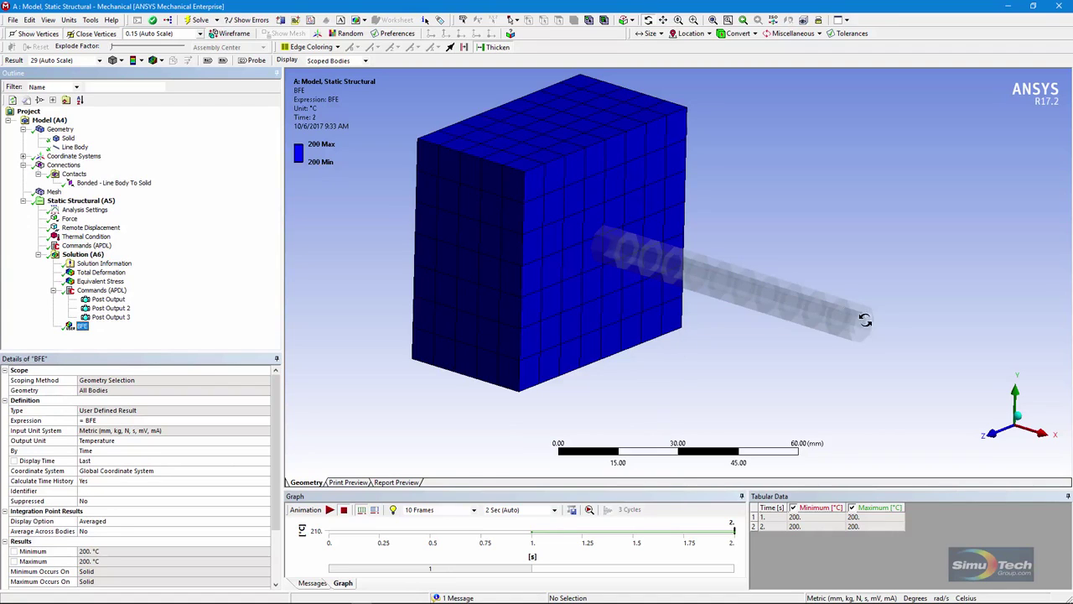
click(81, 257)
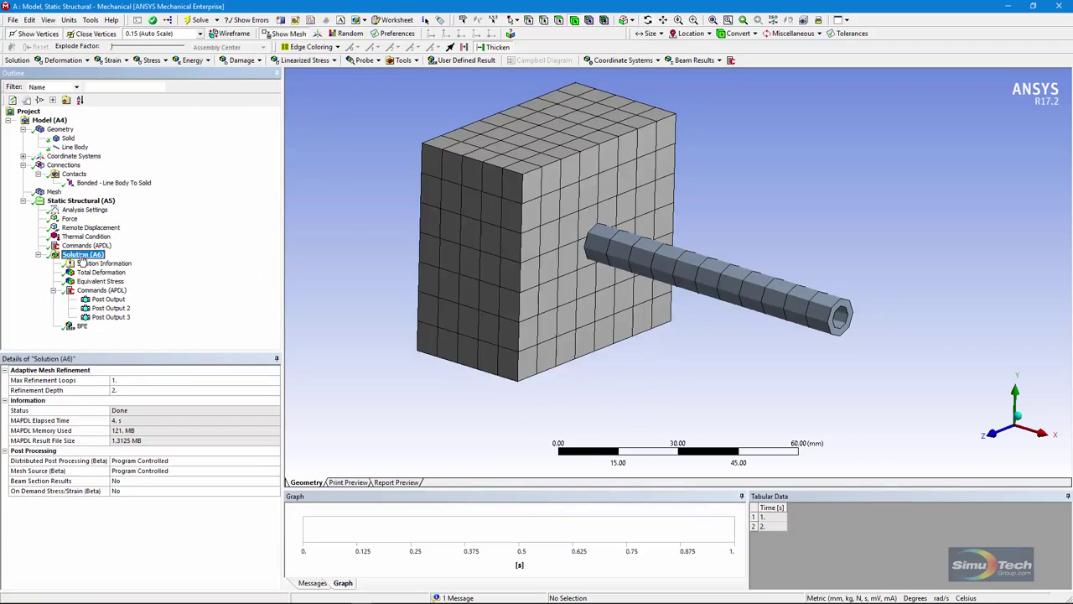
Compare the bonded contact's beam formulation settings with the beam elements plotted in Post Output 2
click(103, 184)
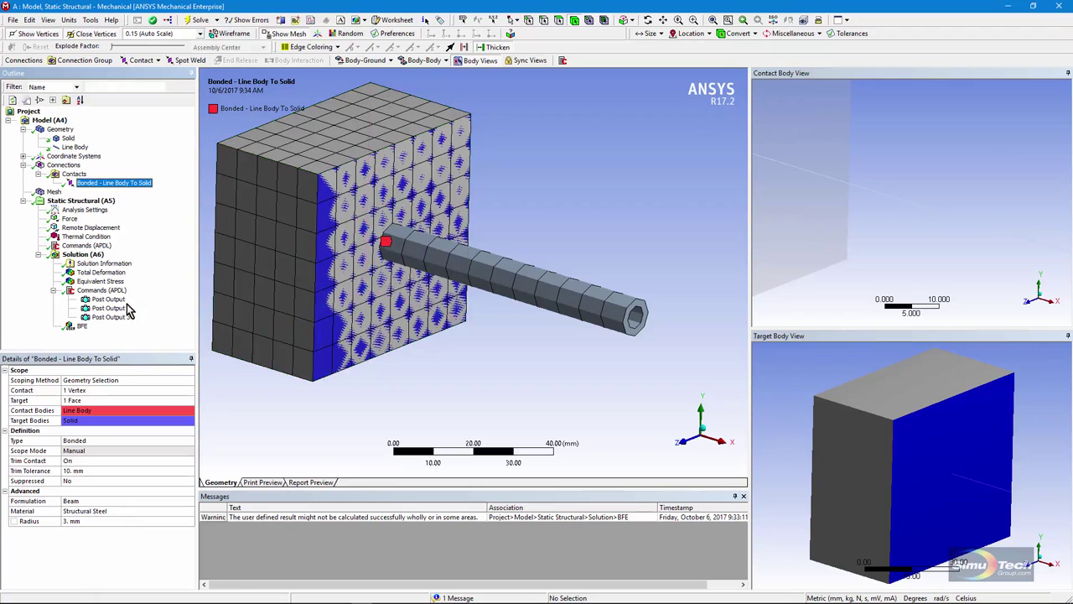
click(107, 299)
click(111, 308)
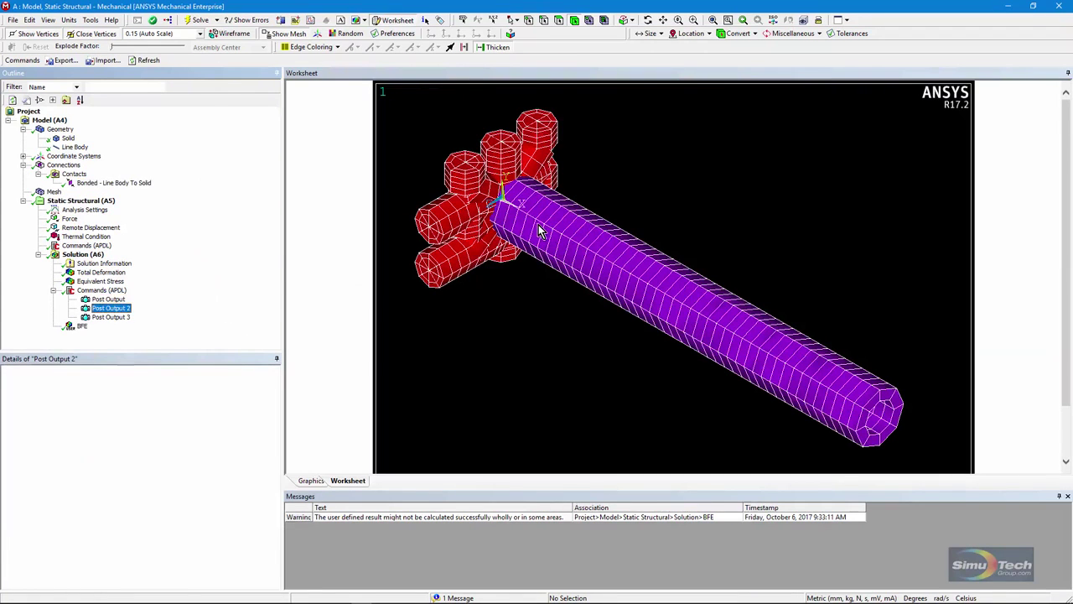
click(122, 183)
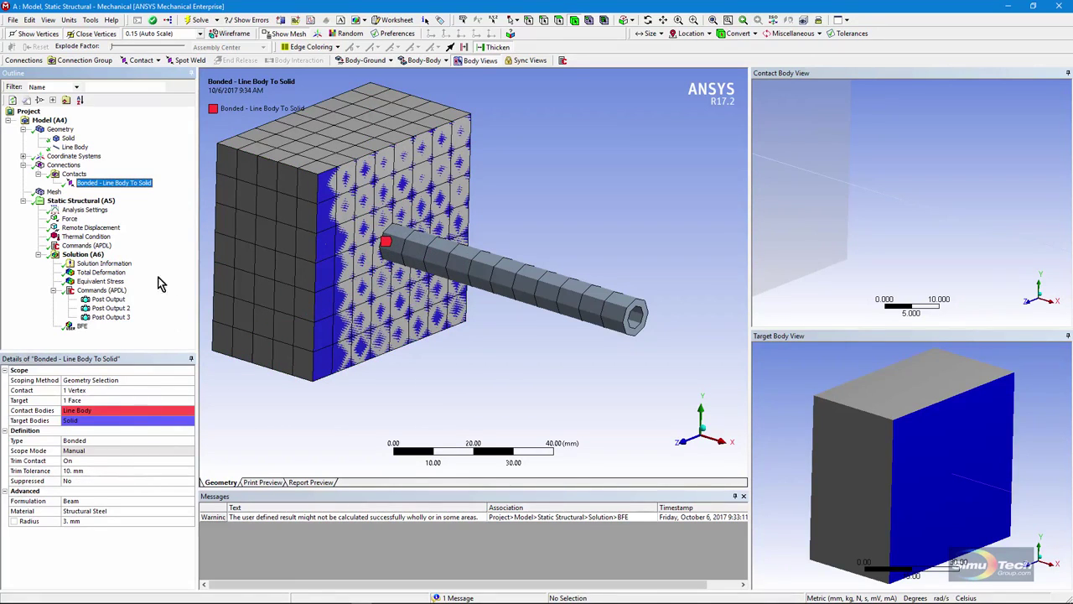
Enlarge the pre-solve APDL snippet's text, highlight the commands from set,last to eplo, and view the temperature plot in Post Output
click(86, 244)
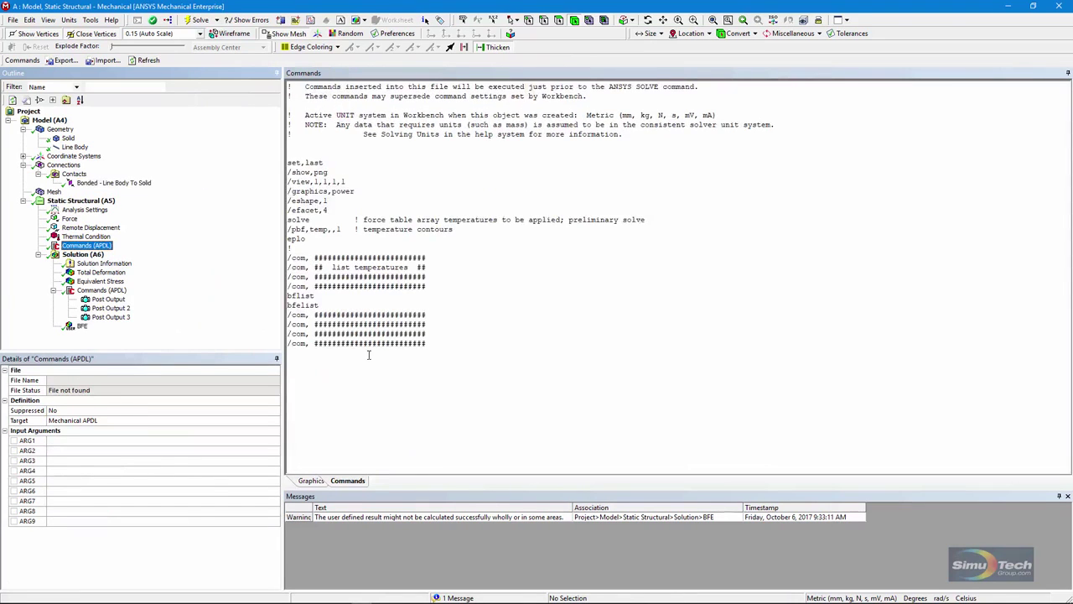
ctrl+scroll(364, 336, up, 3)
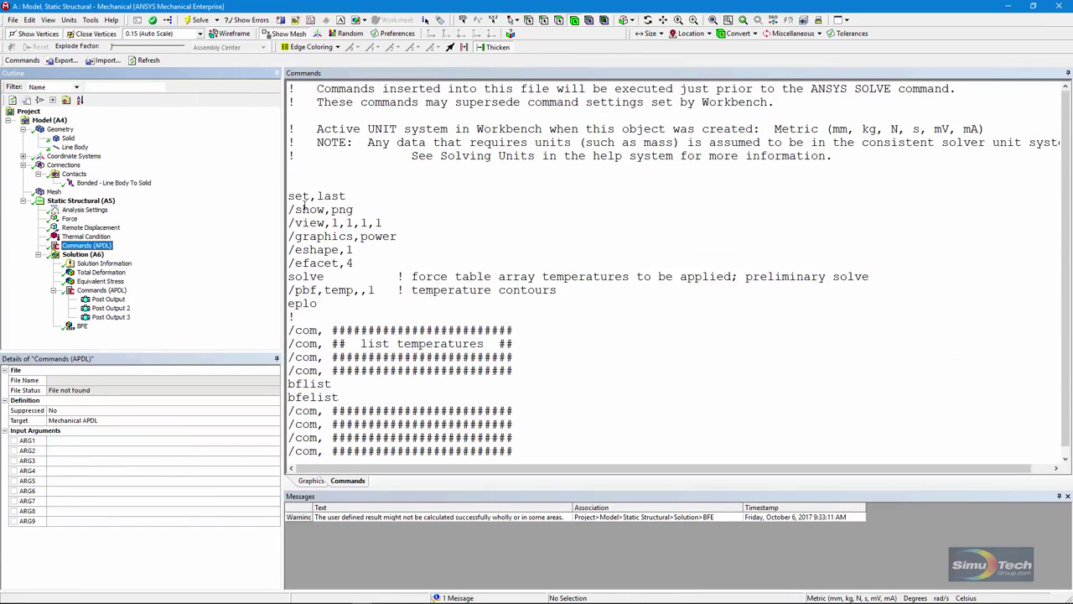
drag(303, 196, 340, 309)
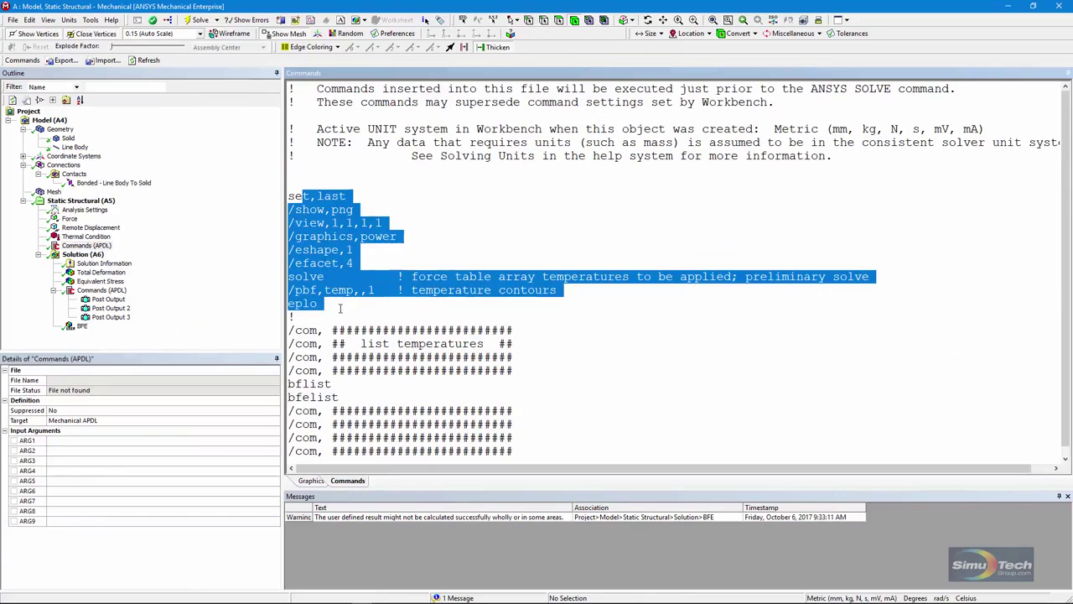
click(118, 301)
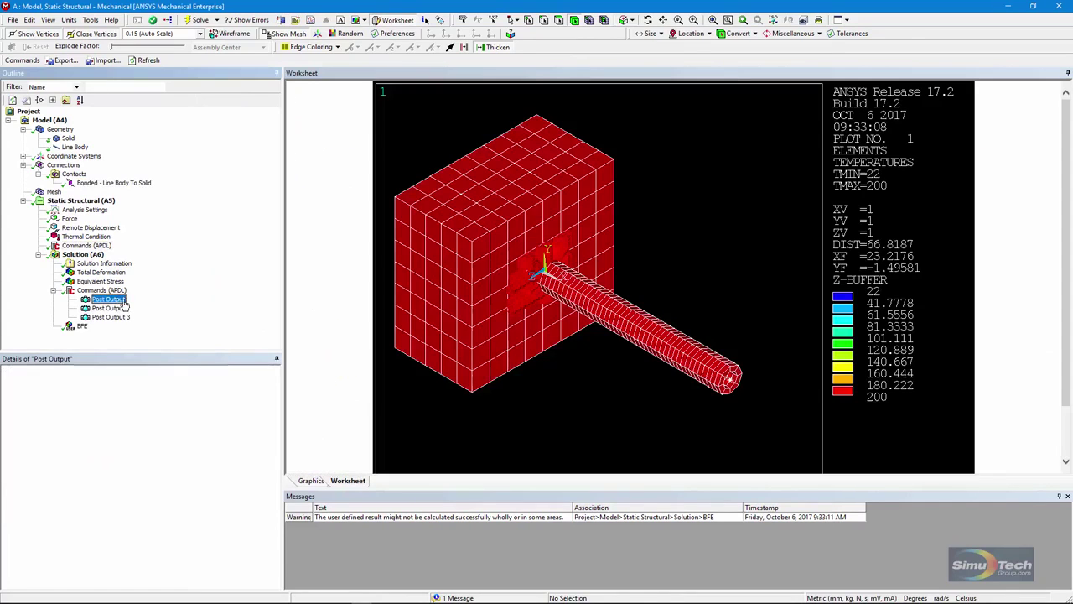